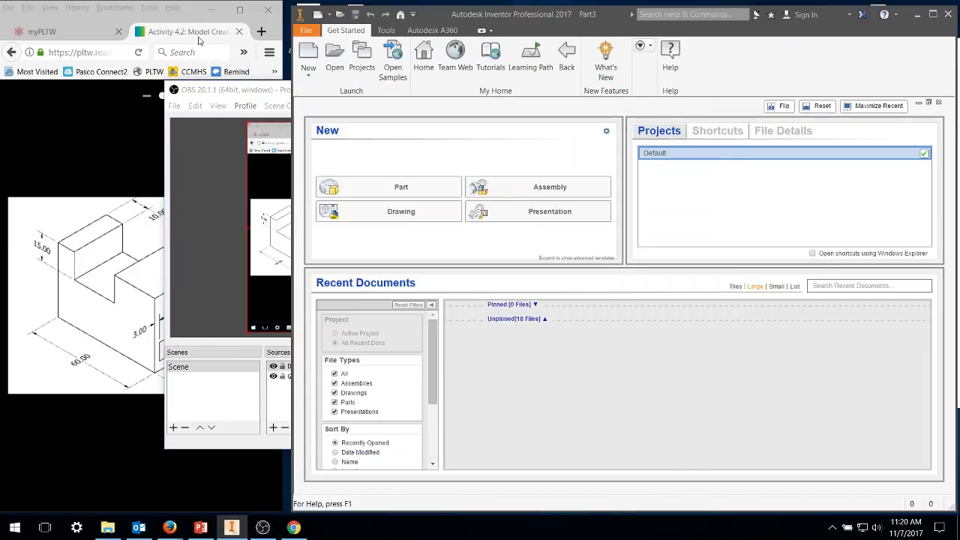
Create a new part, Part4, from the Standard.ipt template.
click(173, 7)
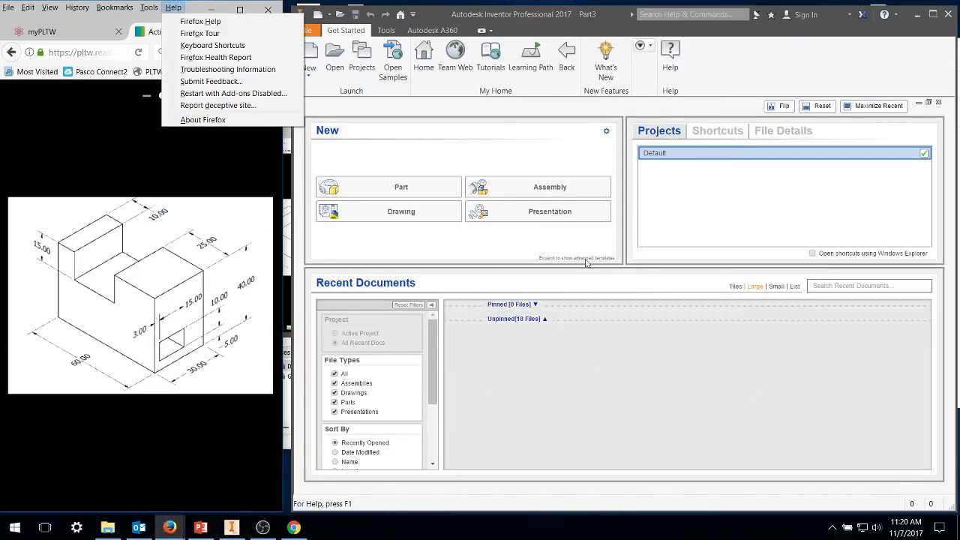
click(802, 70)
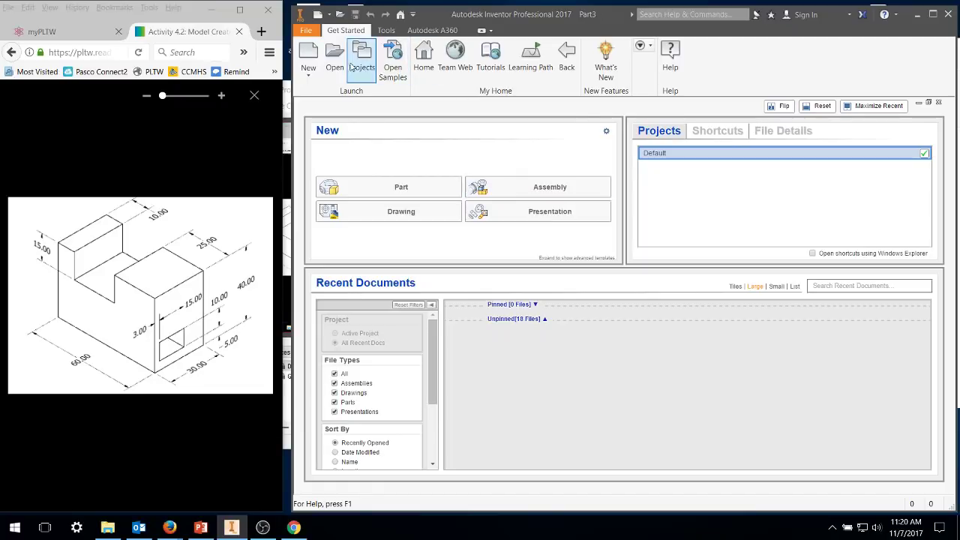
click(308, 51)
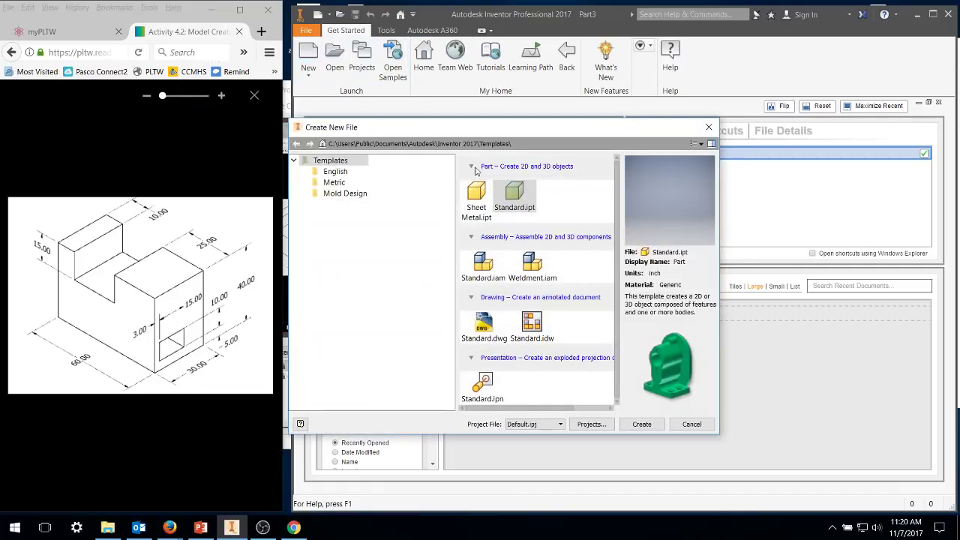
click(641, 424)
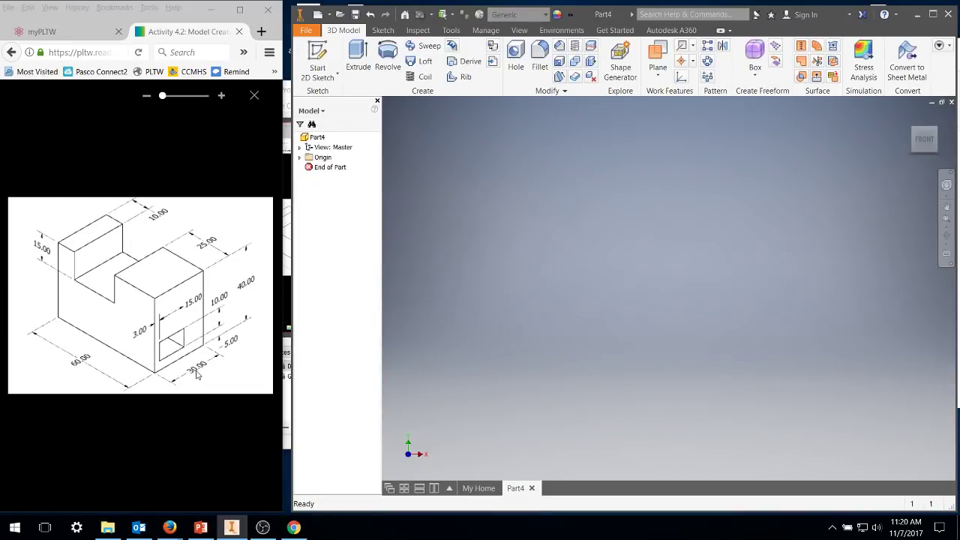
Change Part4's length unit from inches to millimeter in Document Settings.
click(454, 33)
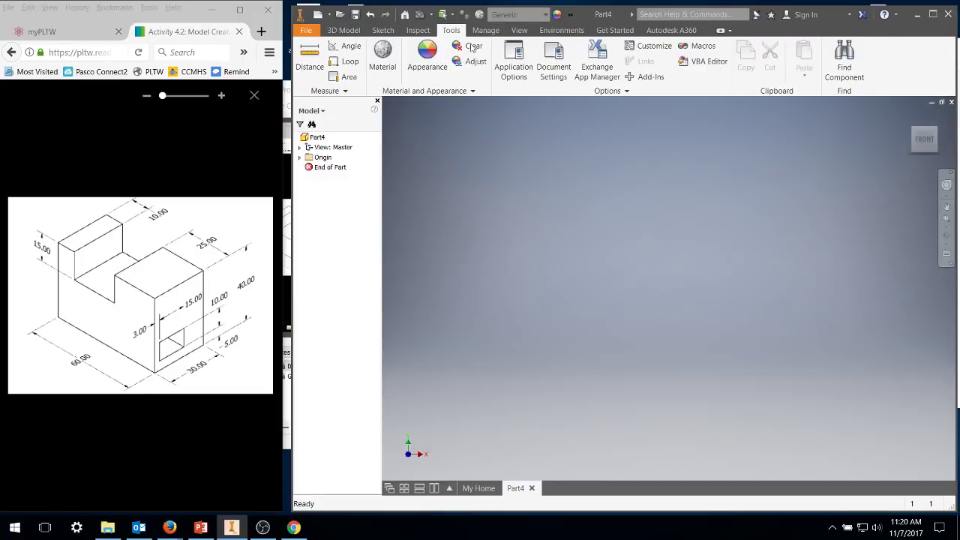
click(555, 60)
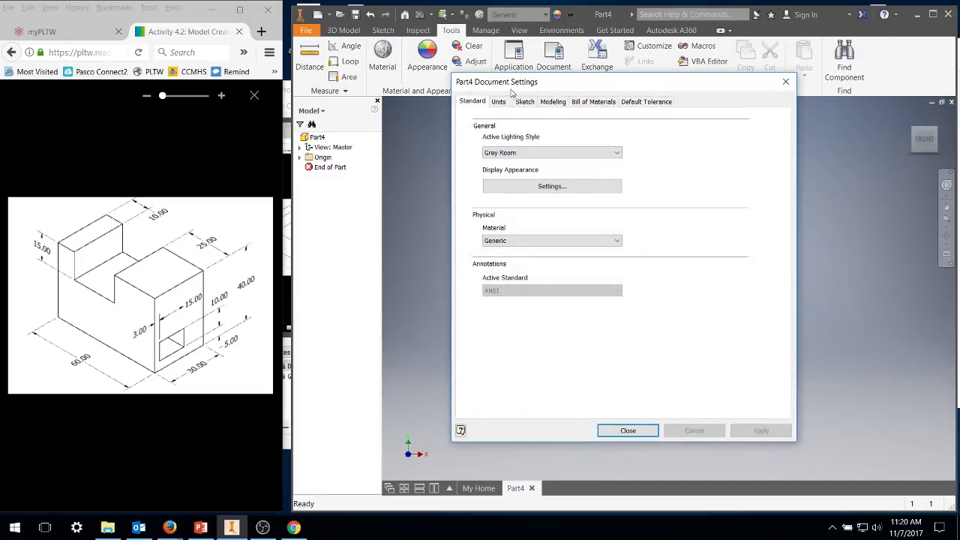
click(498, 101)
click(521, 147)
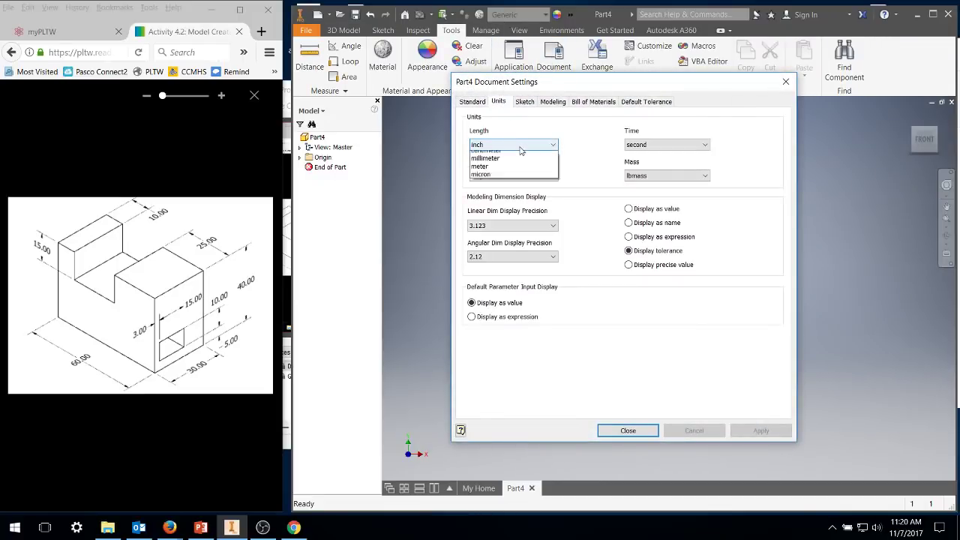
click(495, 179)
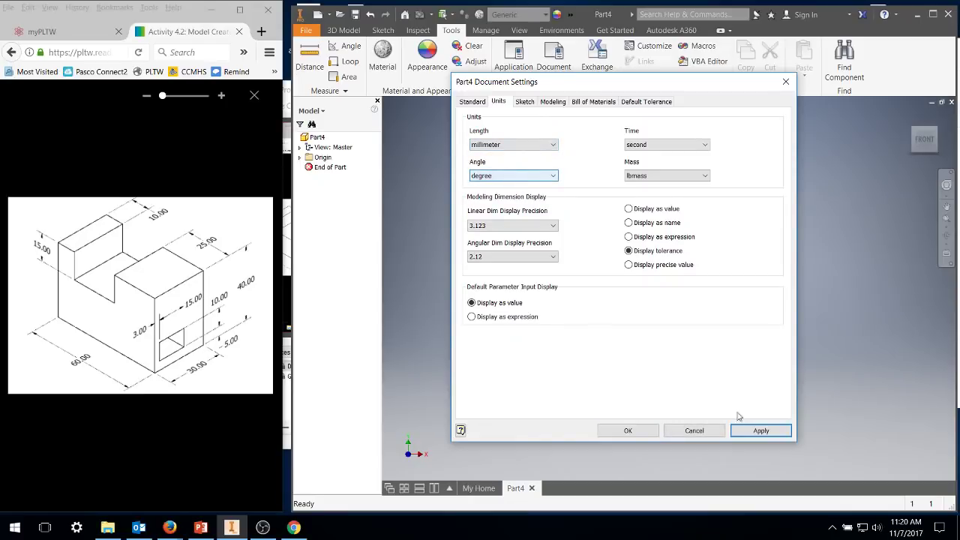
click(756, 432)
click(628, 431)
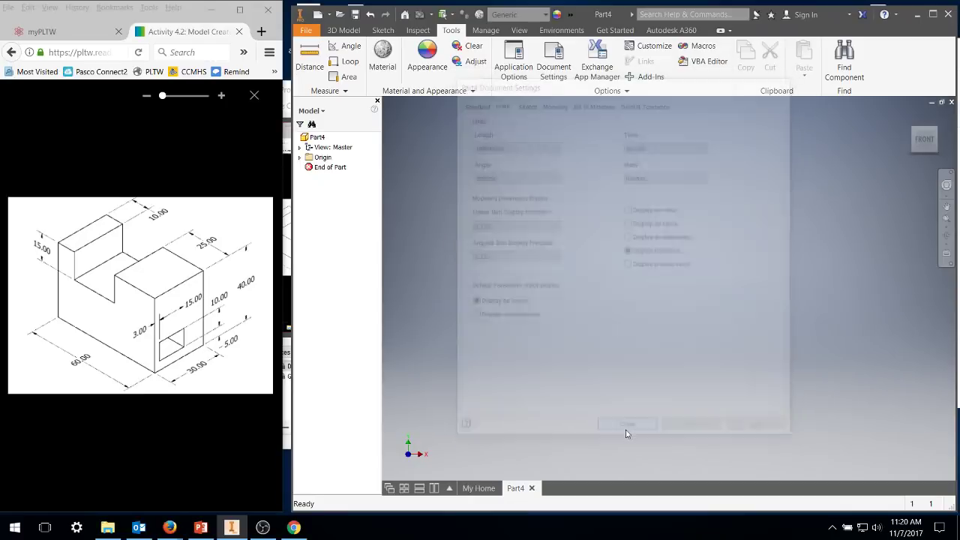
Start a new 2D sketch on the XY Plane.
click(382, 30)
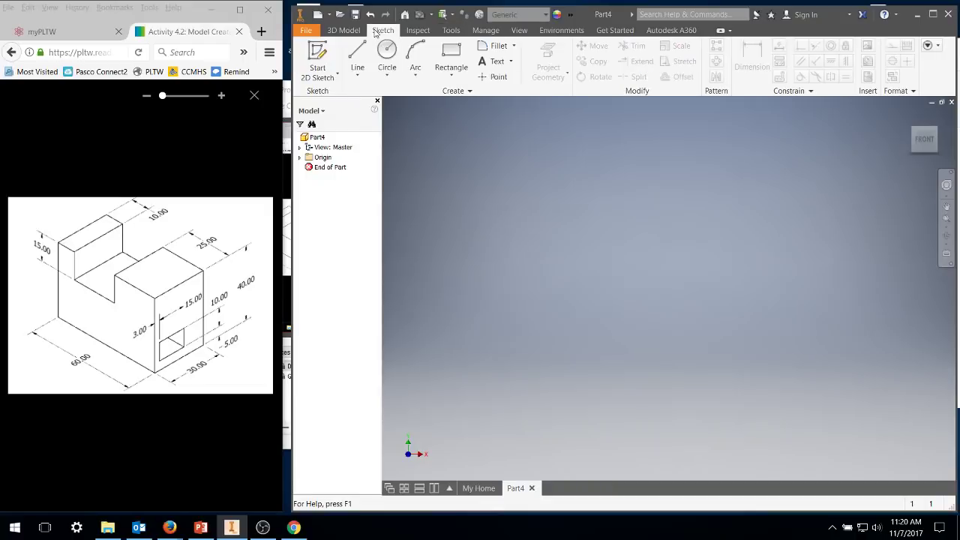
click(322, 49)
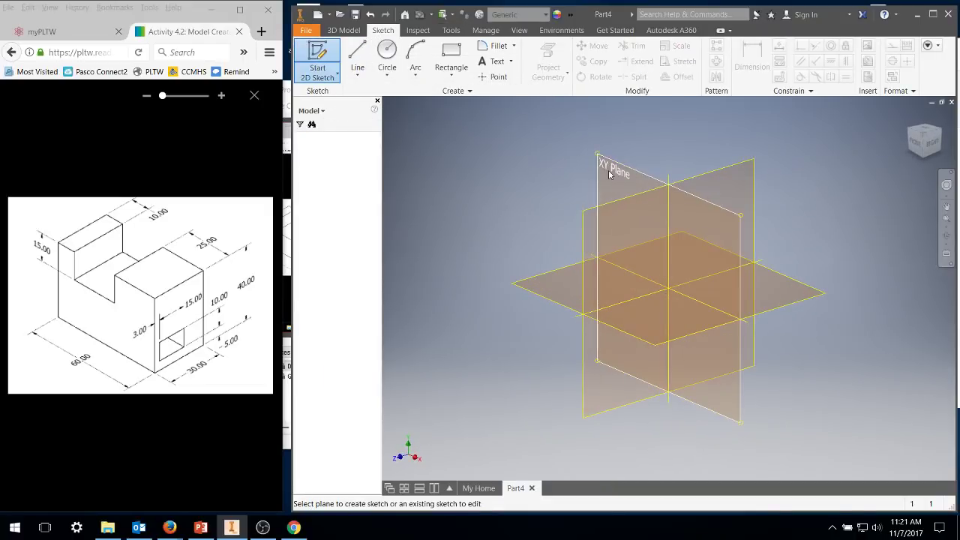
click(608, 169)
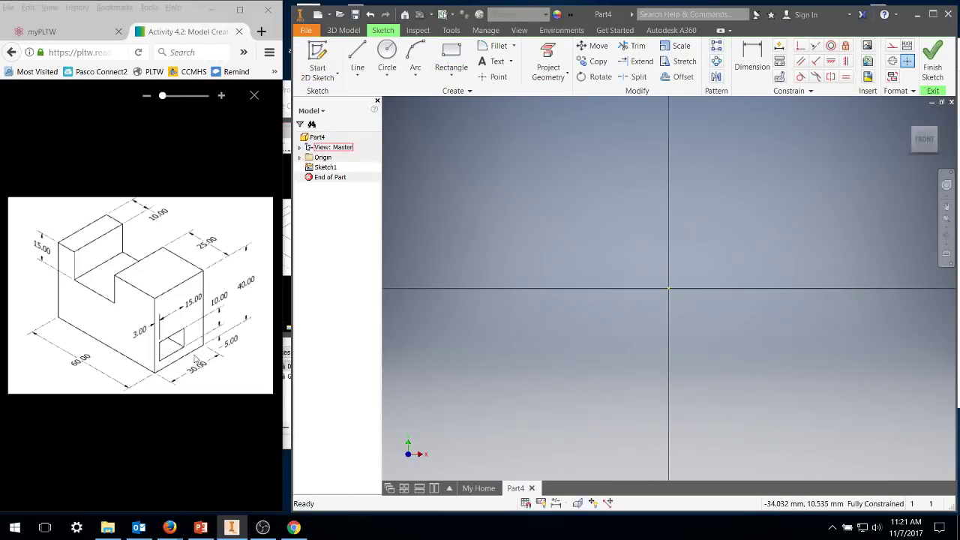
Draw a 30 × 40 mm rectangle from the origin and finish the sketch.
click(451, 54)
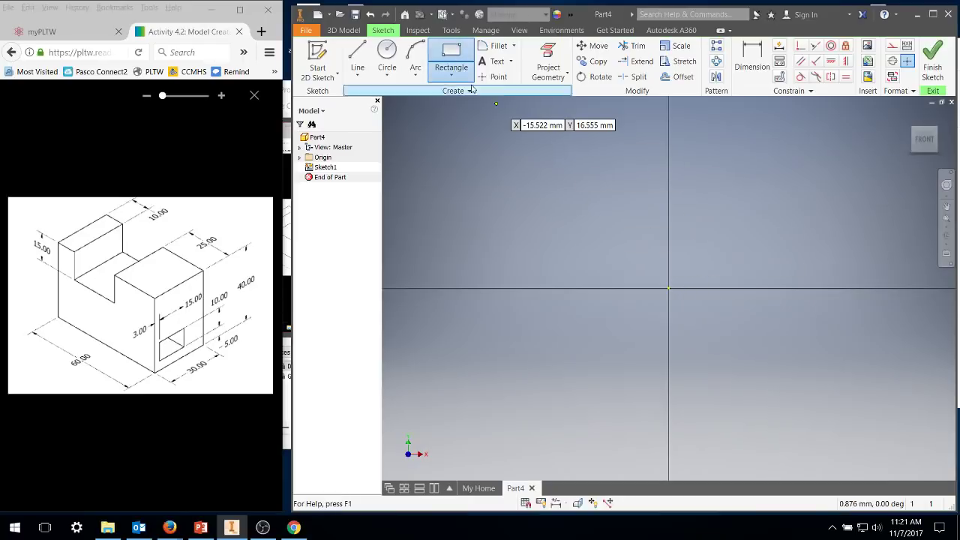
click(669, 289)
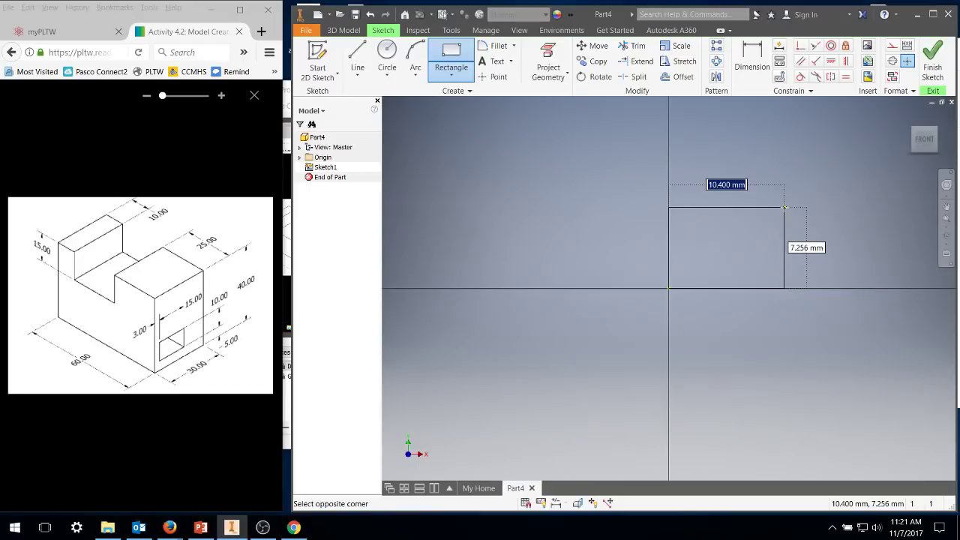
text(30)
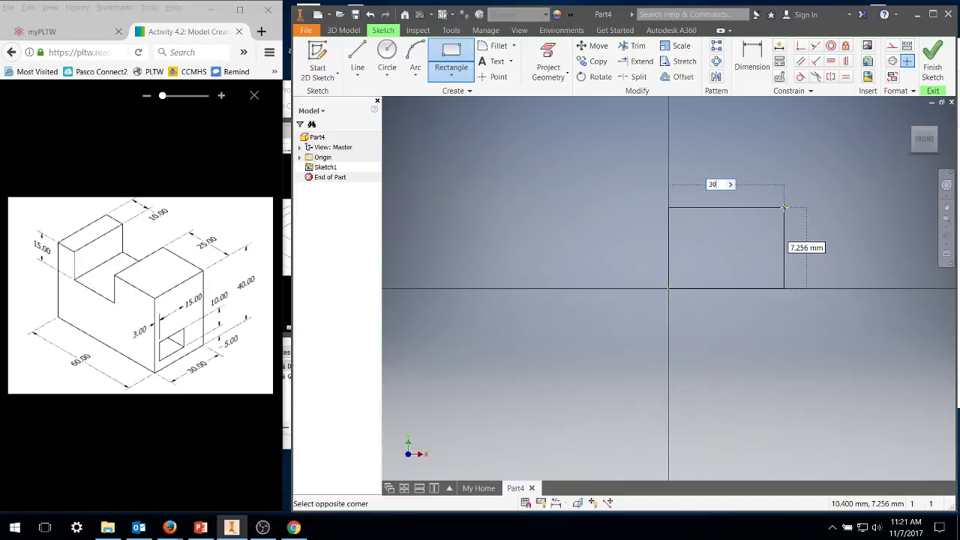
key(Tab)
text(4)
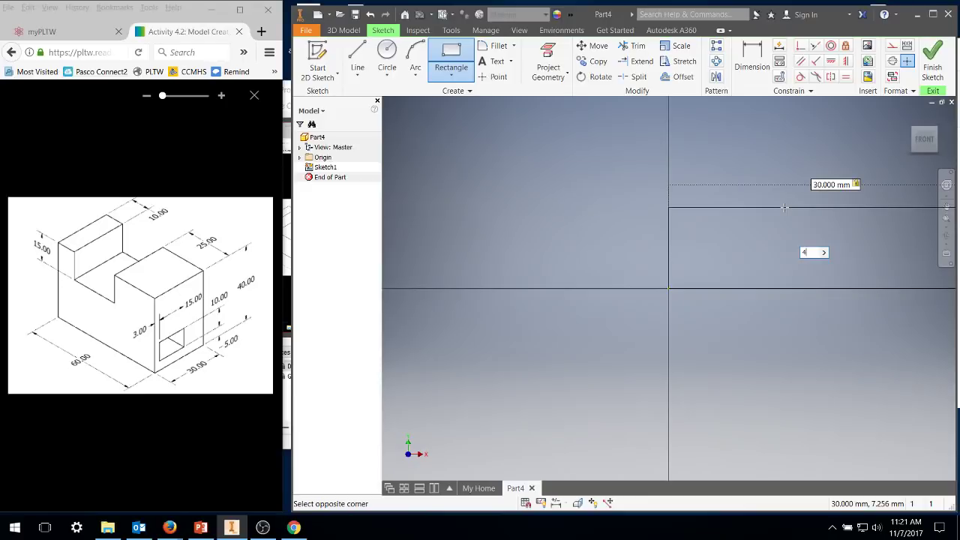
text(0)
key(Return)
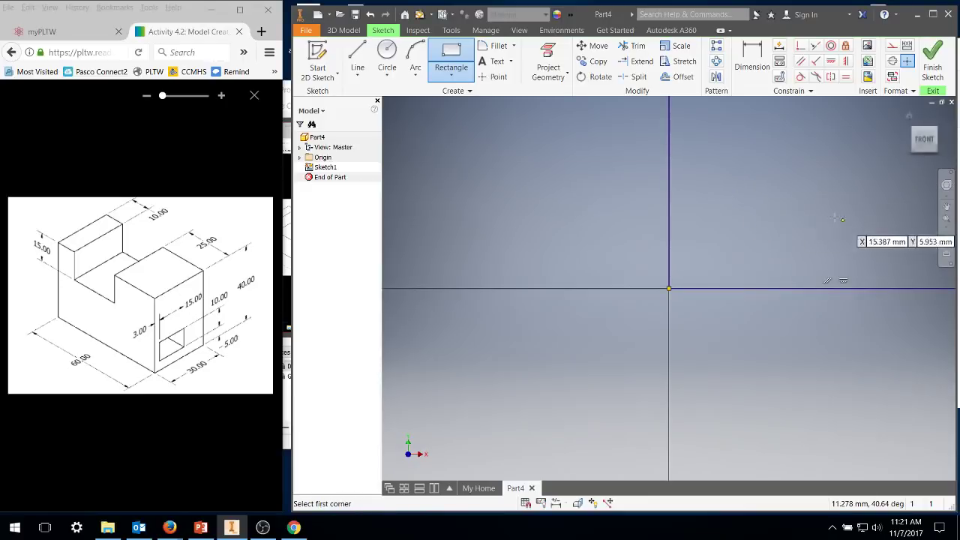
click(910, 119)
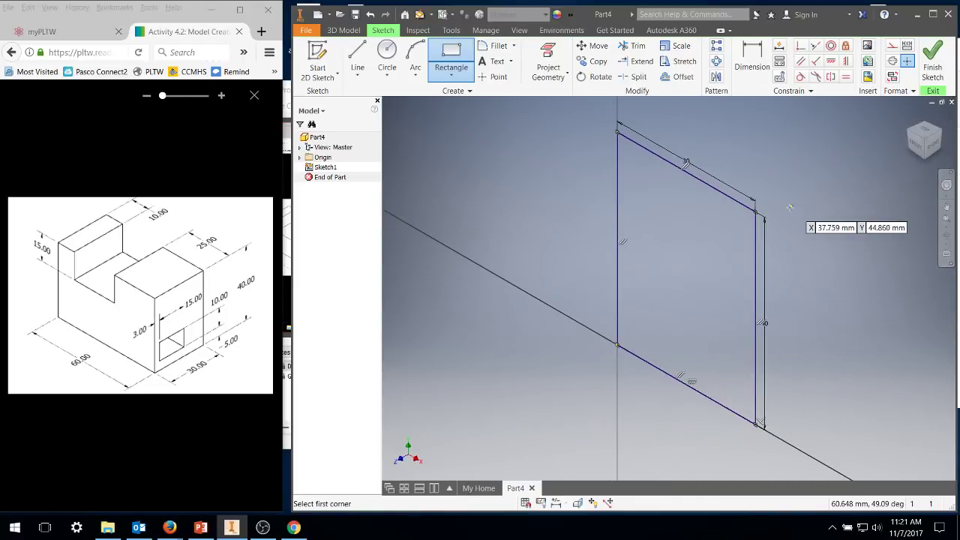
click(932, 62)
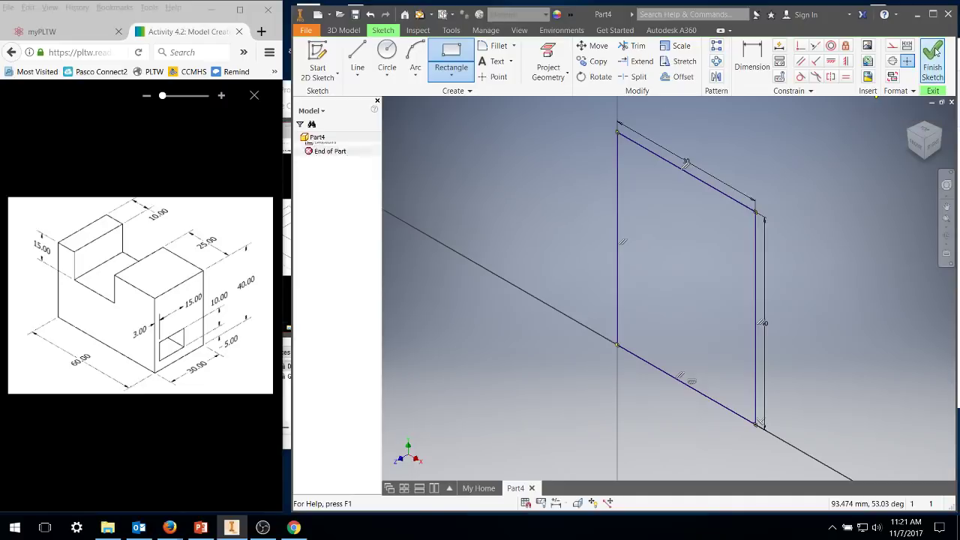
Extrude the 30 × 40 rectangle 60 mm into a solid block.
click(346, 31)
click(358, 60)
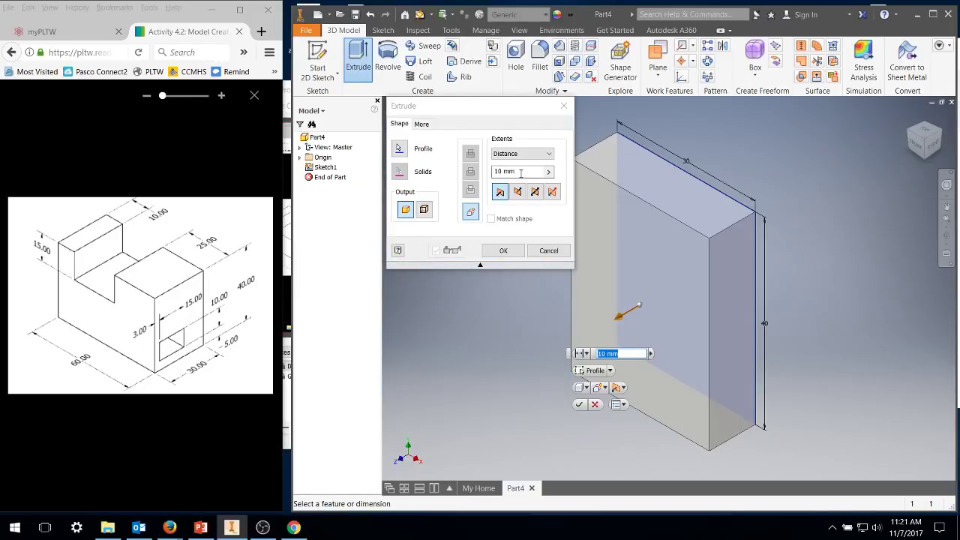
drag(550, 172, 491, 173)
text(60)
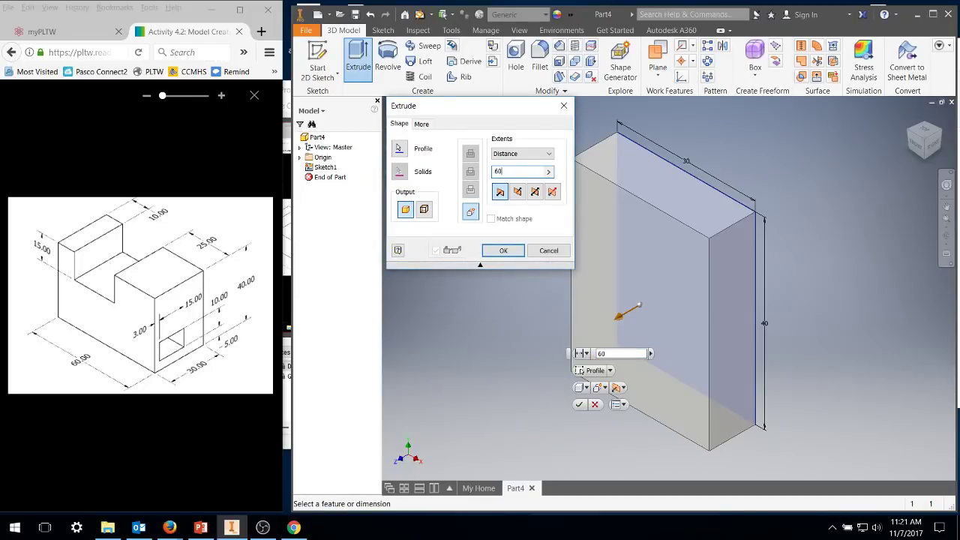
click(503, 252)
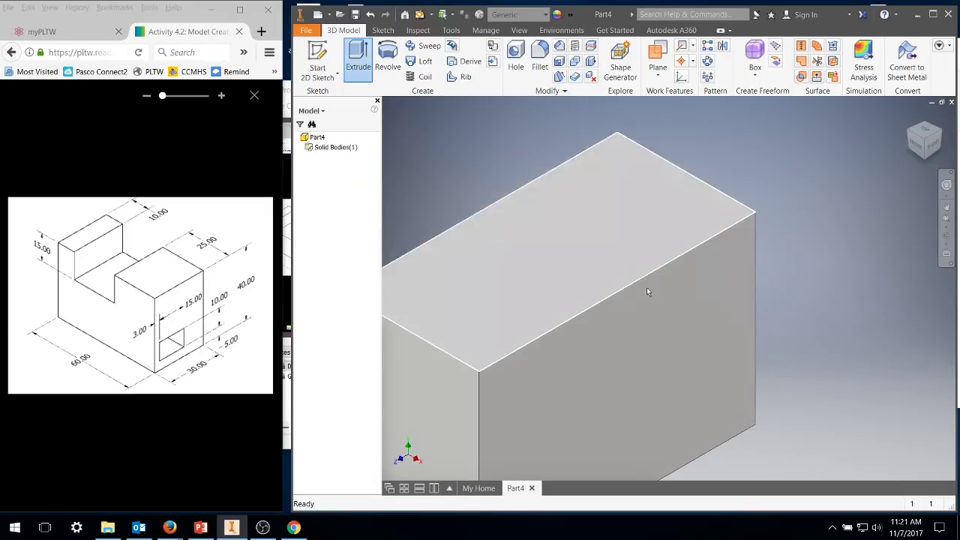
Free-orbit the block to inspect it from several sides.
click(946, 237)
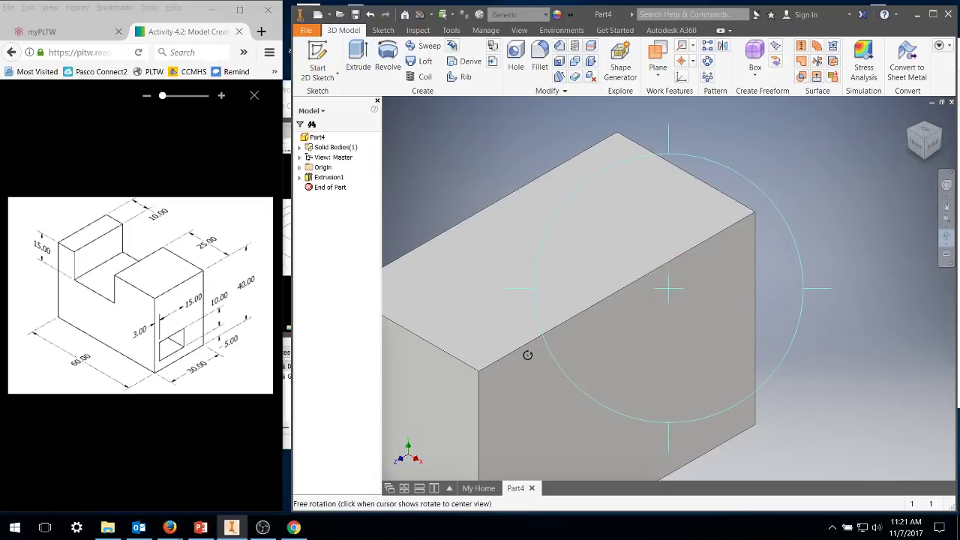
drag(521, 290, 563, 285)
middle_drag(782, 251, 625, 221)
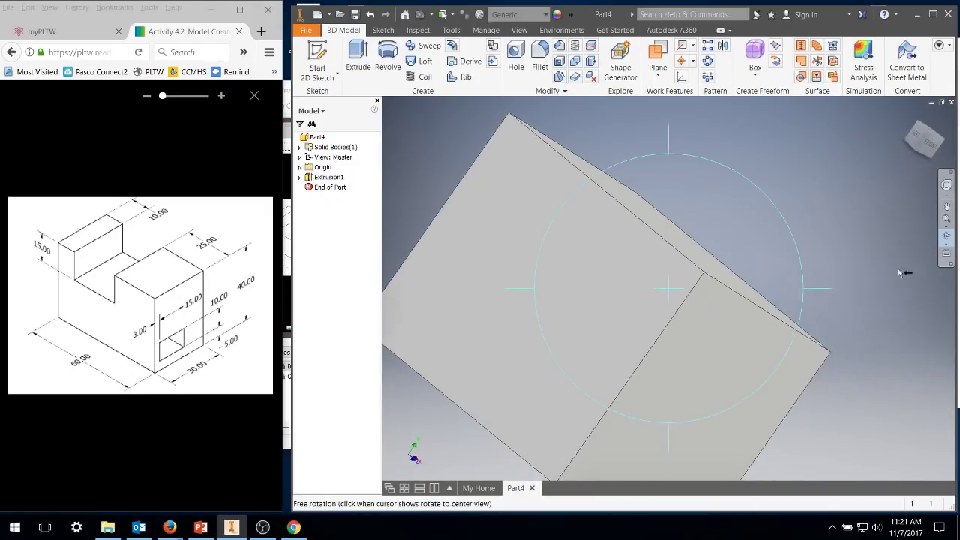
drag(747, 322, 814, 302)
middle_drag(815, 302, 673, 323)
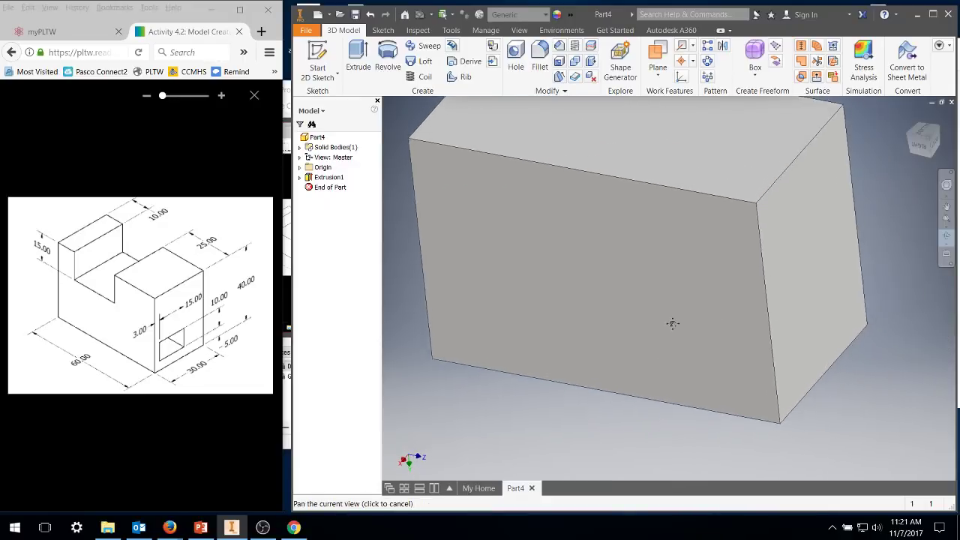
right_click(828, 242)
click(870, 242)
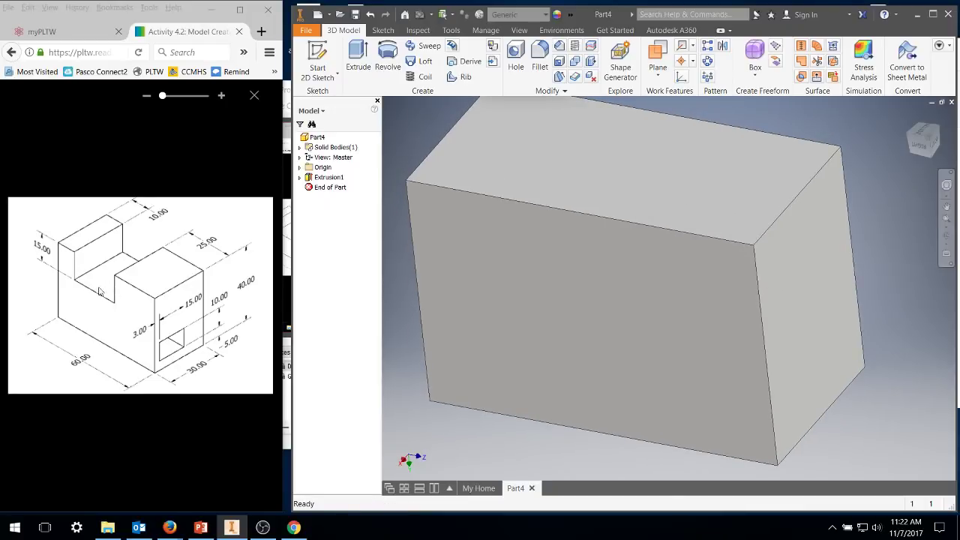
Start a new sketch on the block's large front face.
click(593, 280)
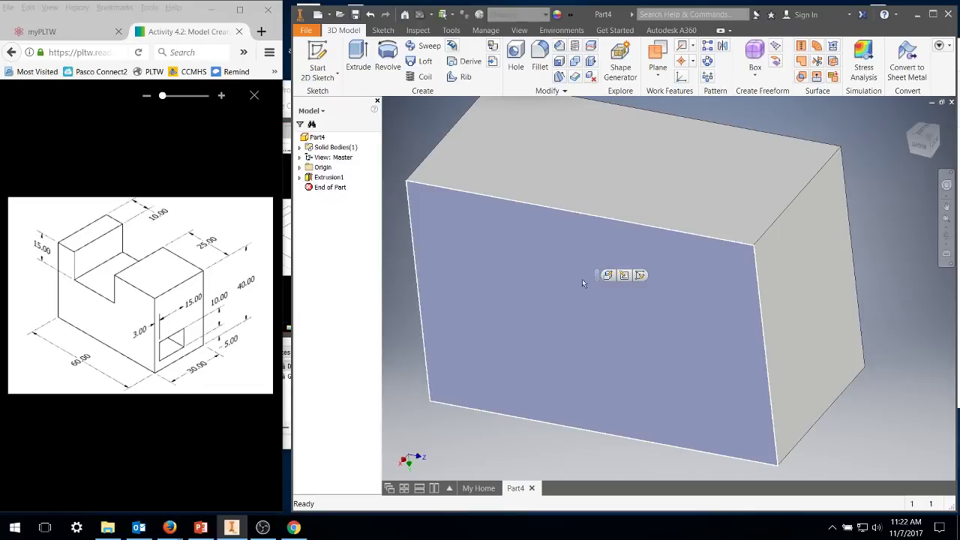
click(324, 66)
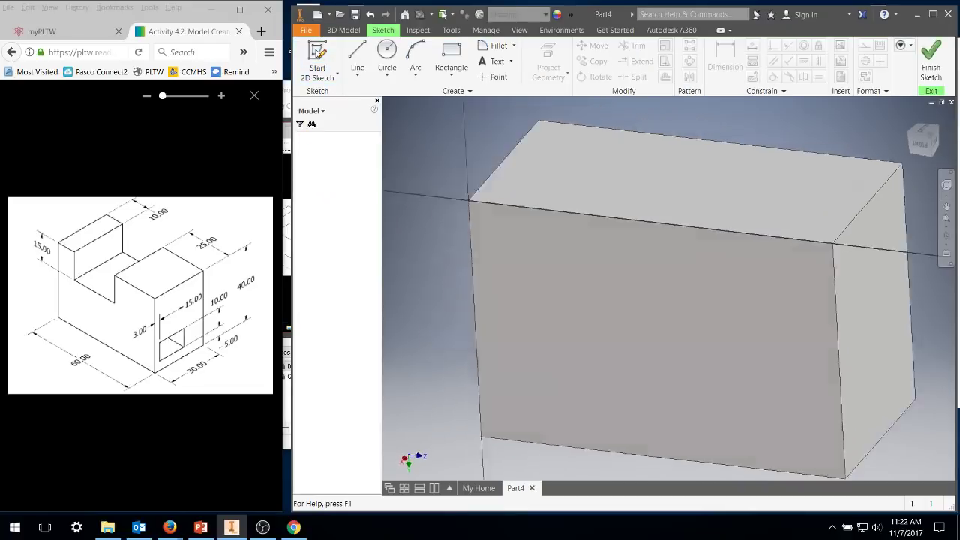
mouse_move(834, 352)
middle_down()
mouse_move(683, 310)
mouse_move(615, 256)
middle_up()
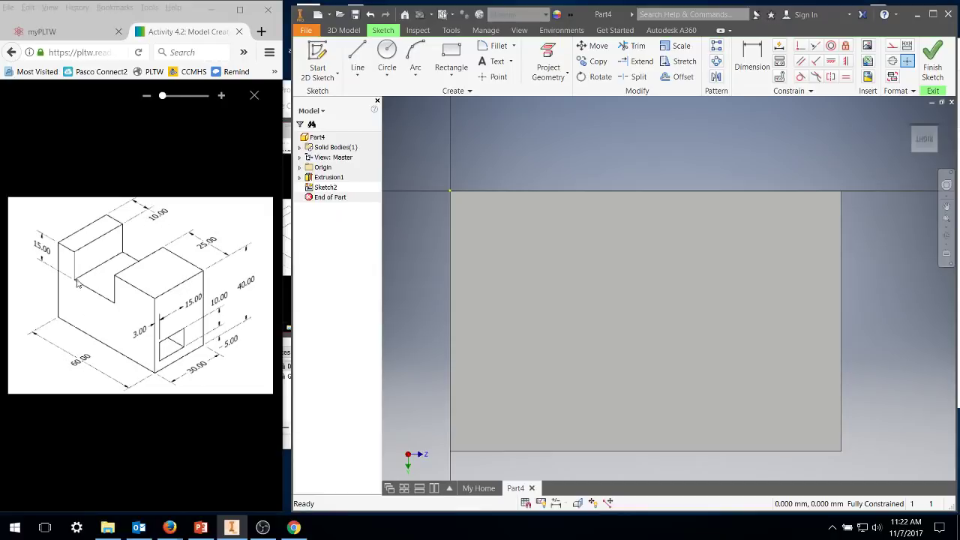
Draw a 25 × 15 mm rectangle near the face's top edge.
click(451, 60)
click(513, 175)
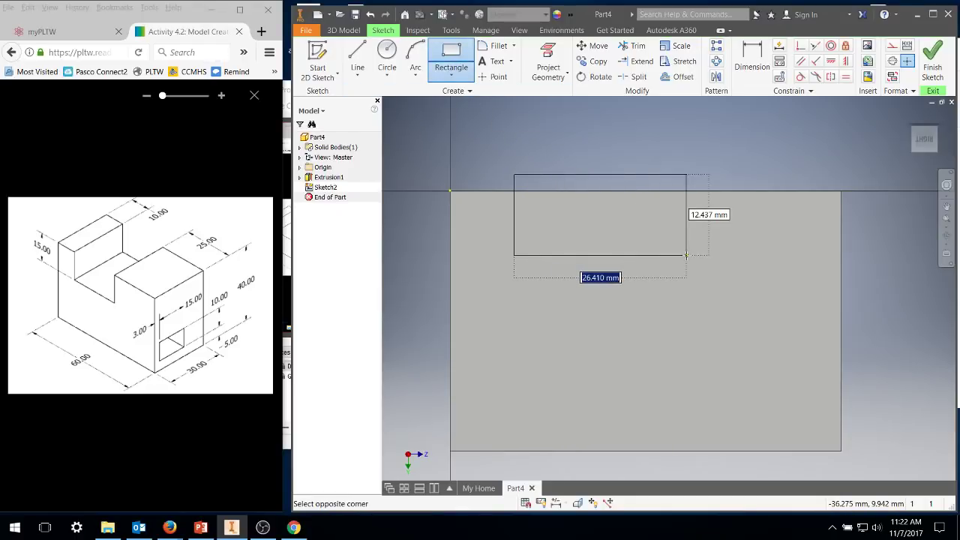
text(25)
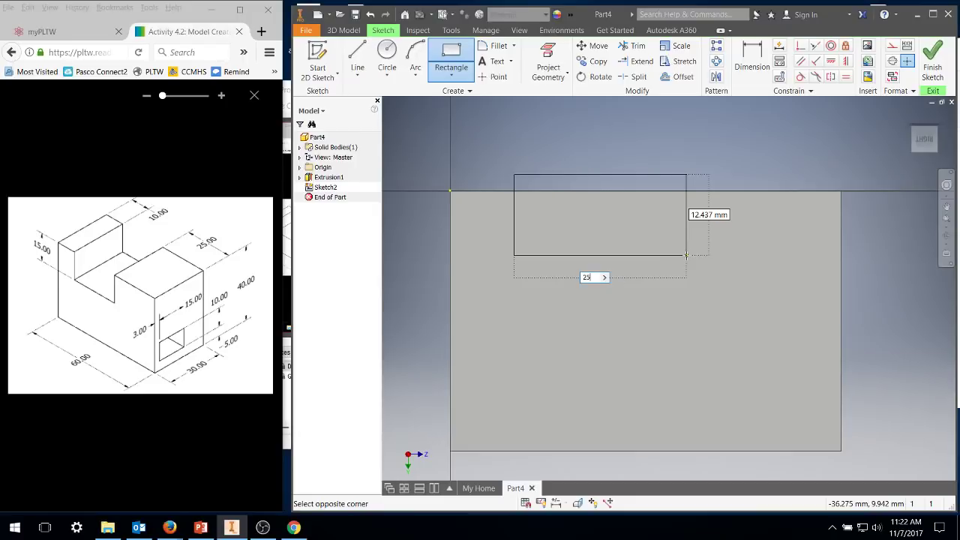
key(Tab)
text(1)
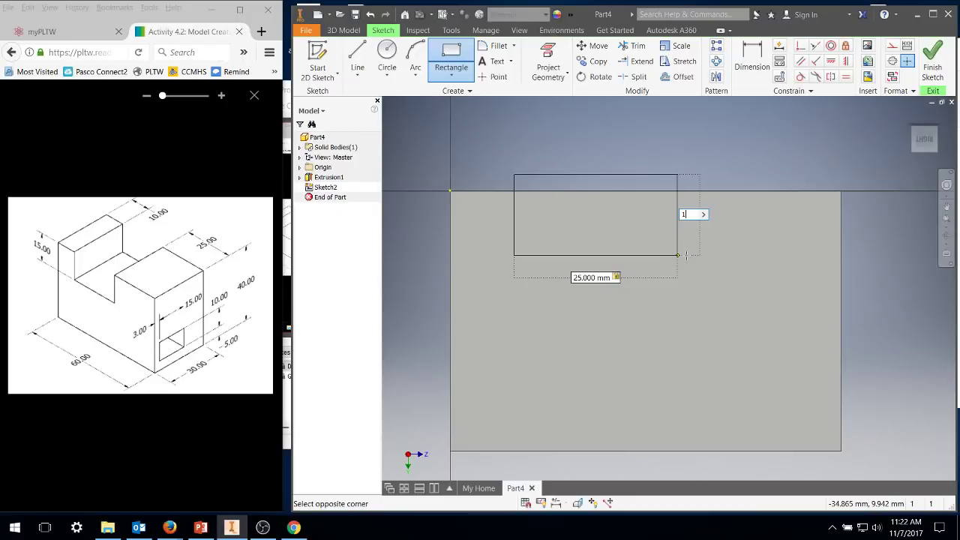
key(Return)
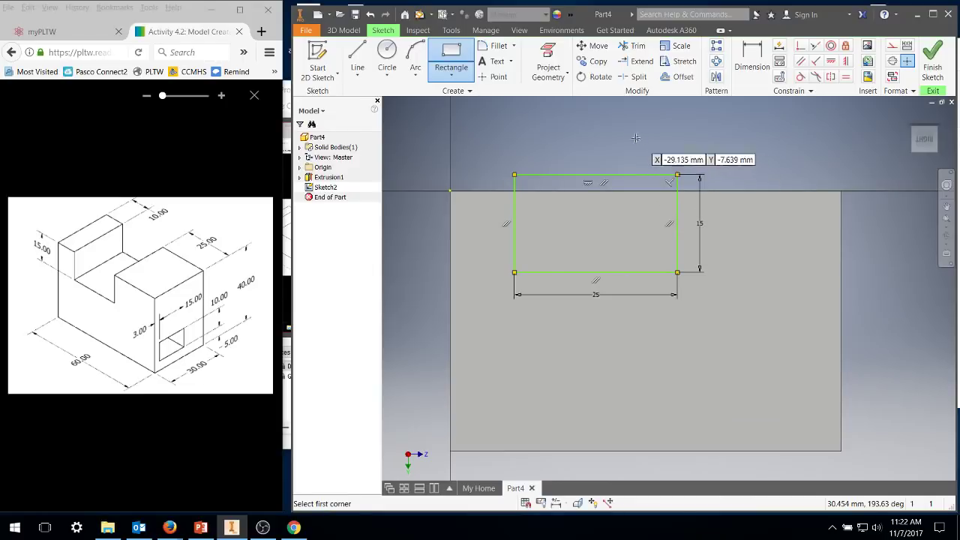
click(453, 54)
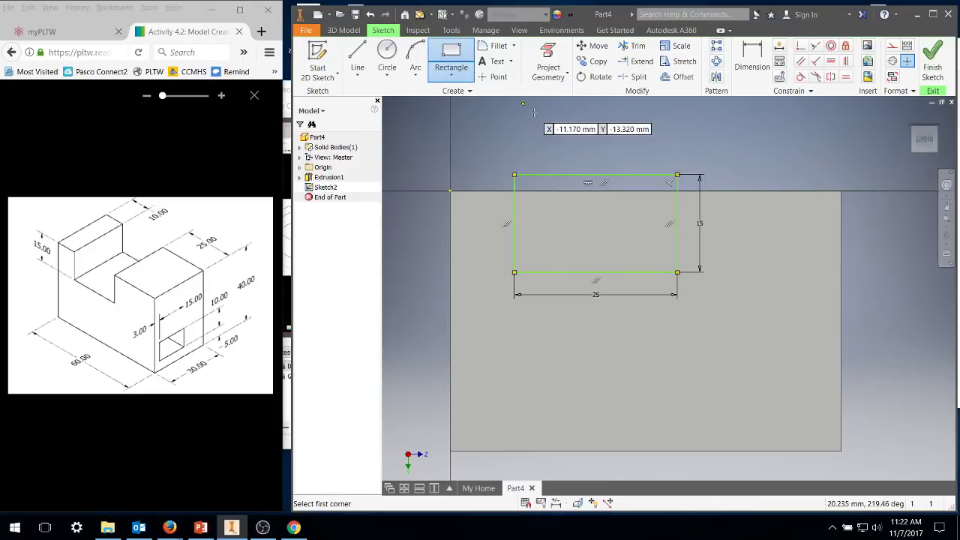
right_click(544, 138)
click(582, 140)
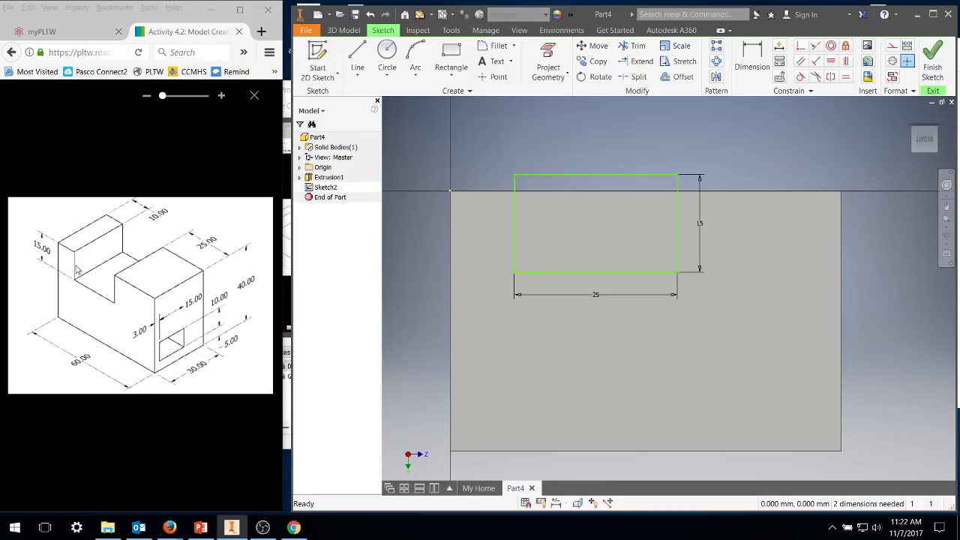
Dimension the rectangle 10 mm from the block's left edge.
click(752, 60)
click(519, 238)
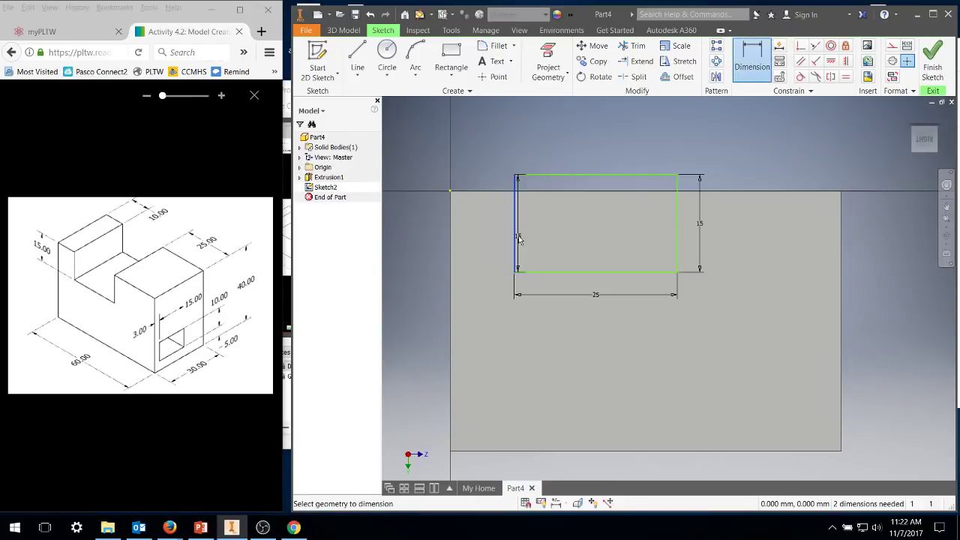
click(452, 238)
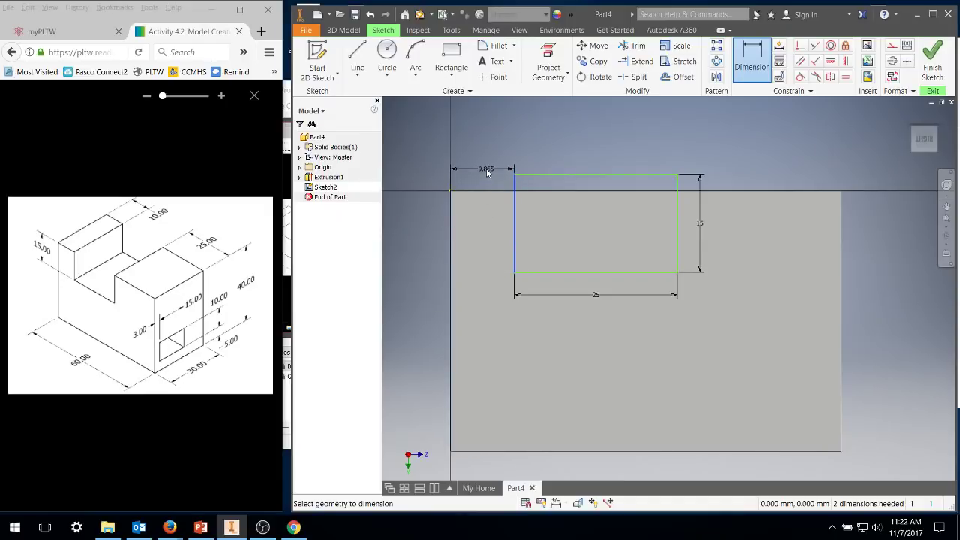
click(486, 171)
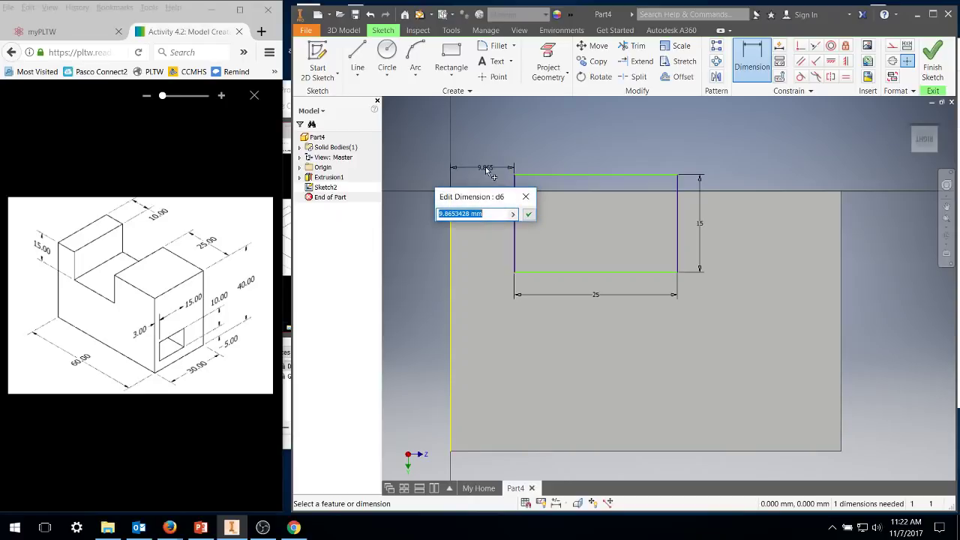
text(10)
key(Return)
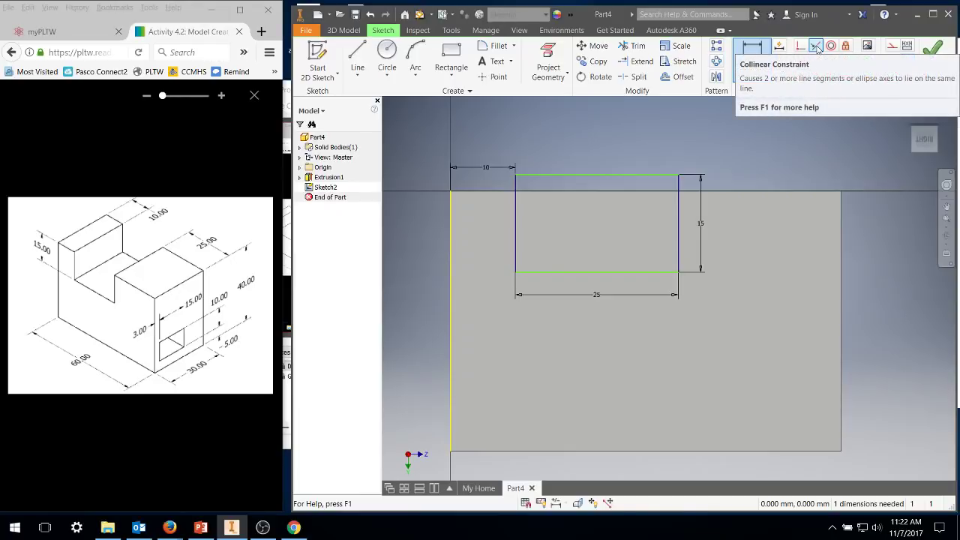
Make the rectangle's top line collinear with the block's top edge and finish Sketch2.
click(816, 46)
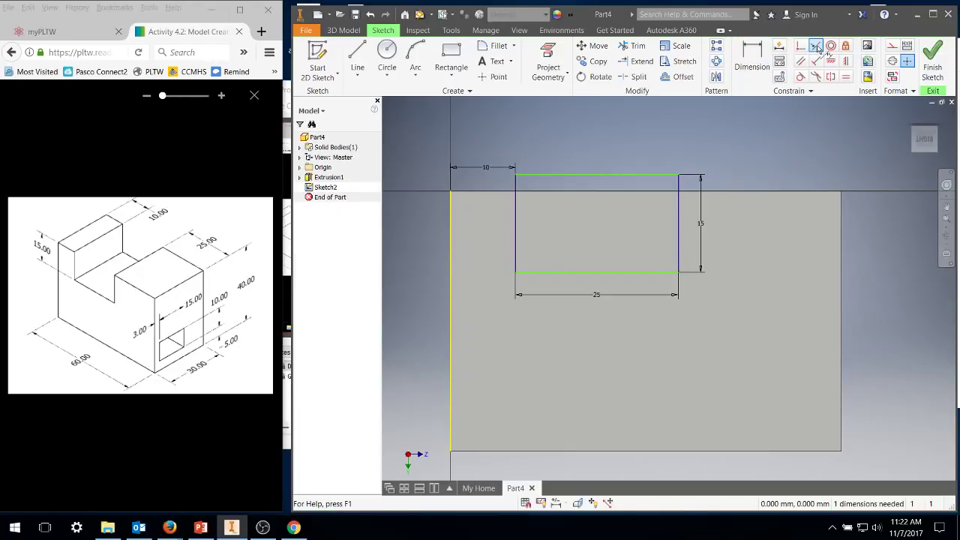
click(630, 175)
click(631, 192)
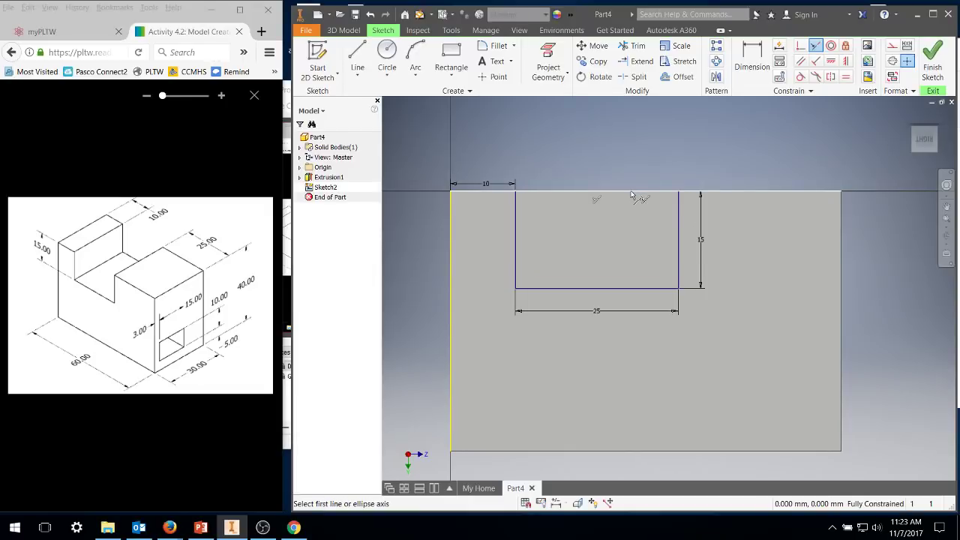
right_click(670, 144)
click(709, 143)
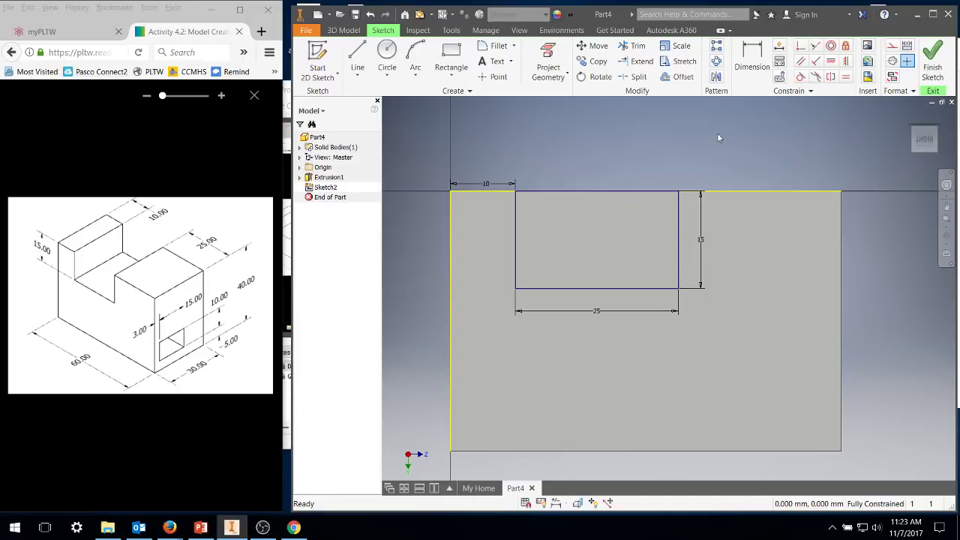
click(932, 64)
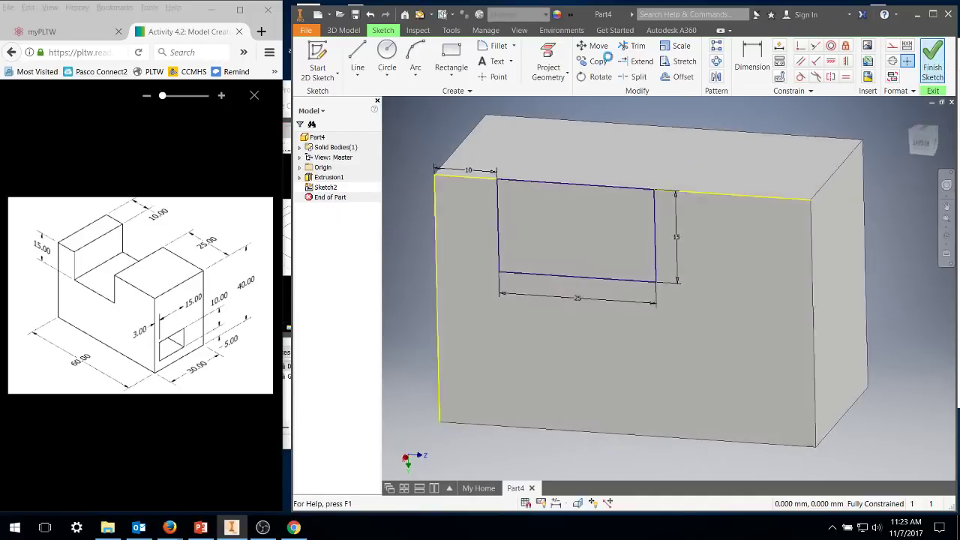
Cut the 25 × 15 rectangle Through All as Extrusion2, notching the block.
click(357, 59)
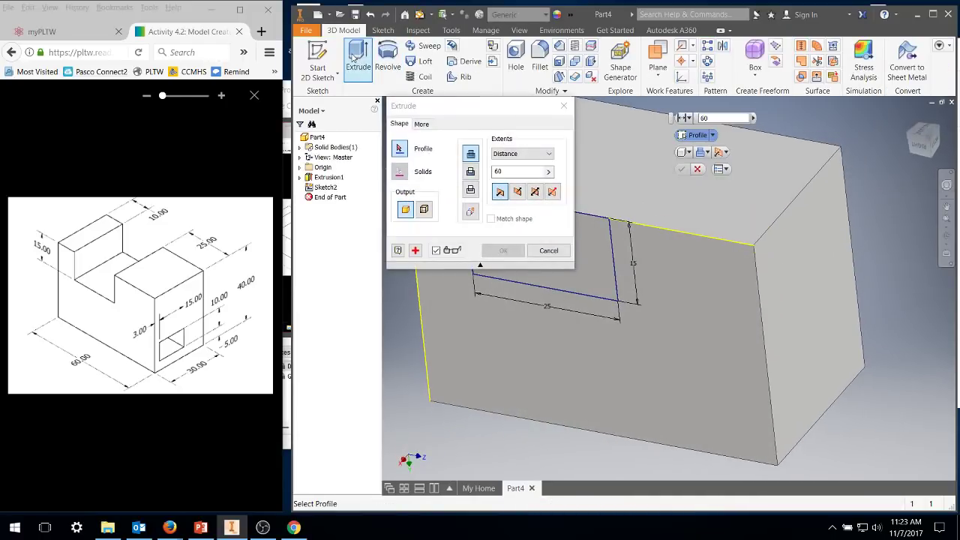
middle_drag(644, 176, 748, 189)
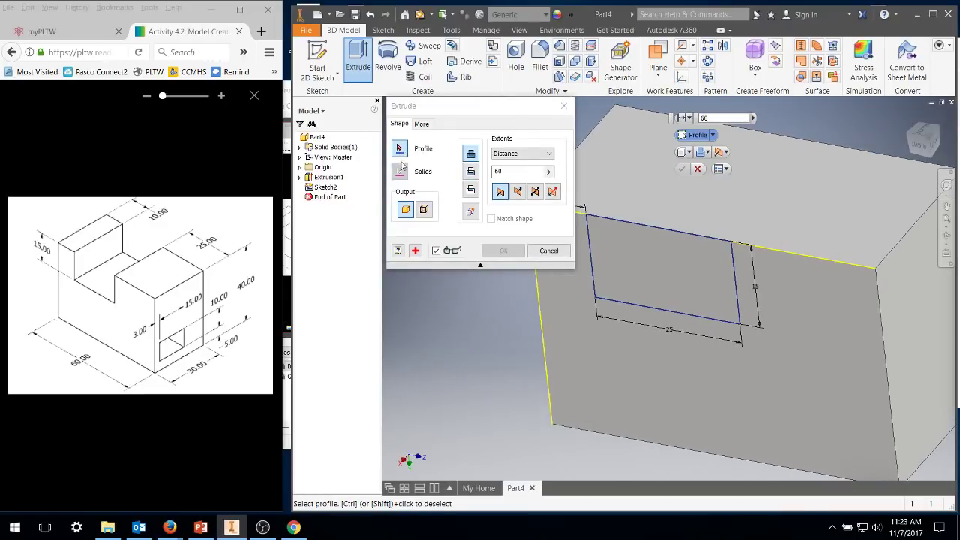
click(682, 270)
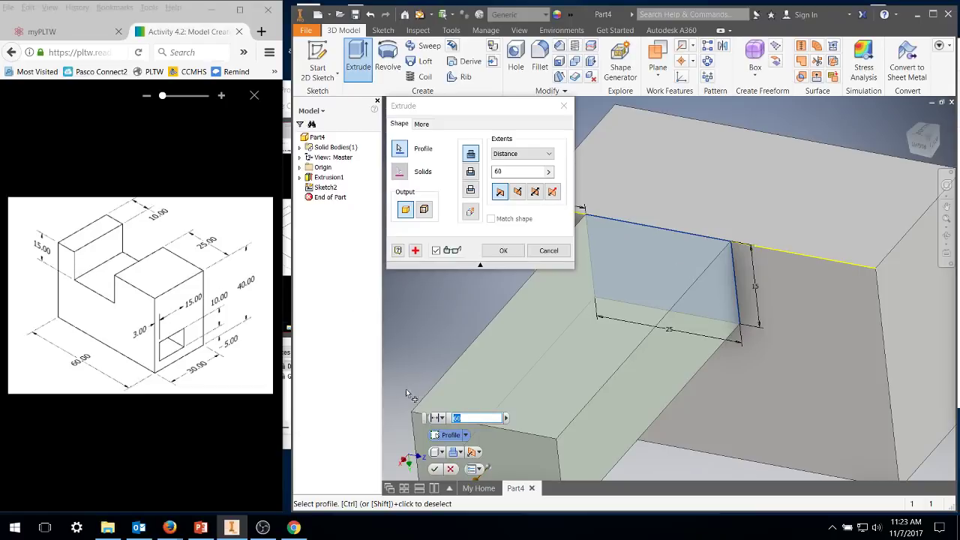
click(441, 419)
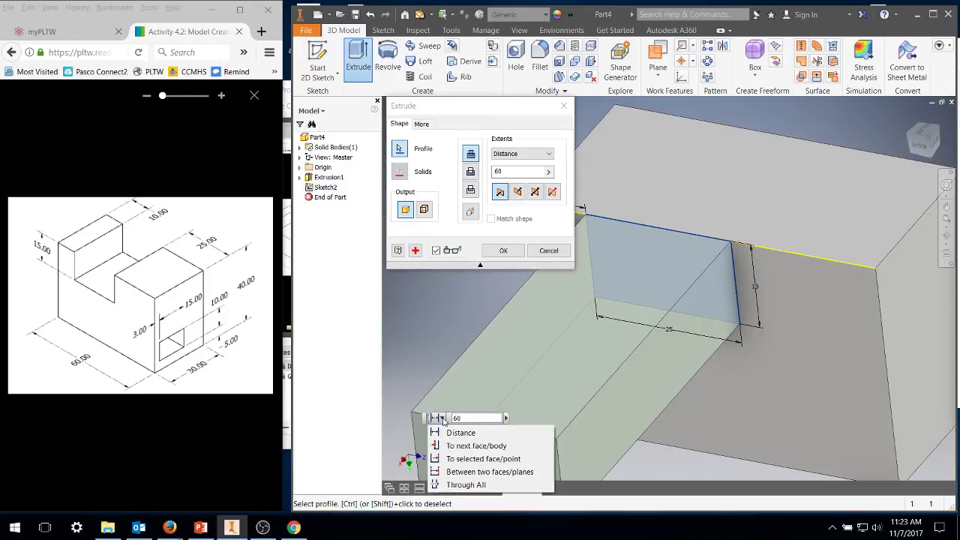
click(473, 485)
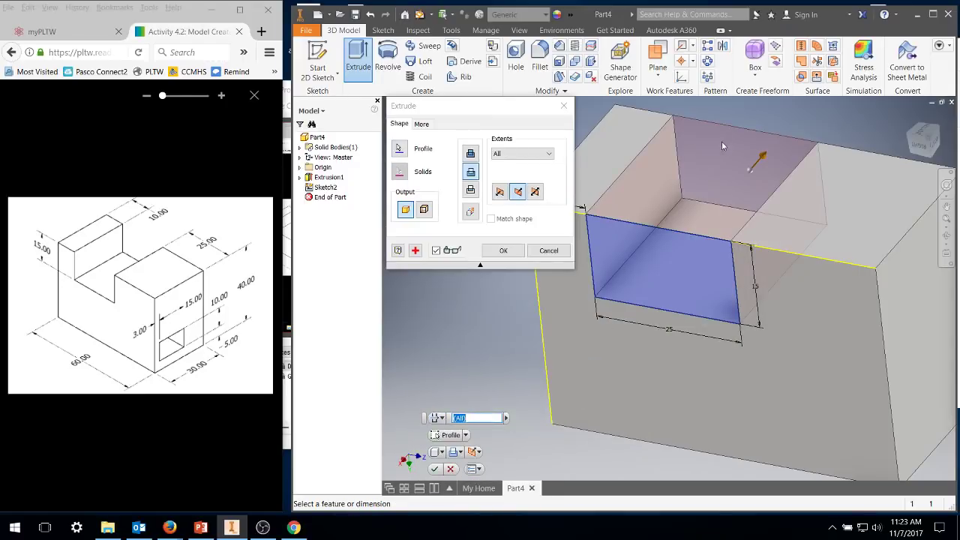
click(507, 250)
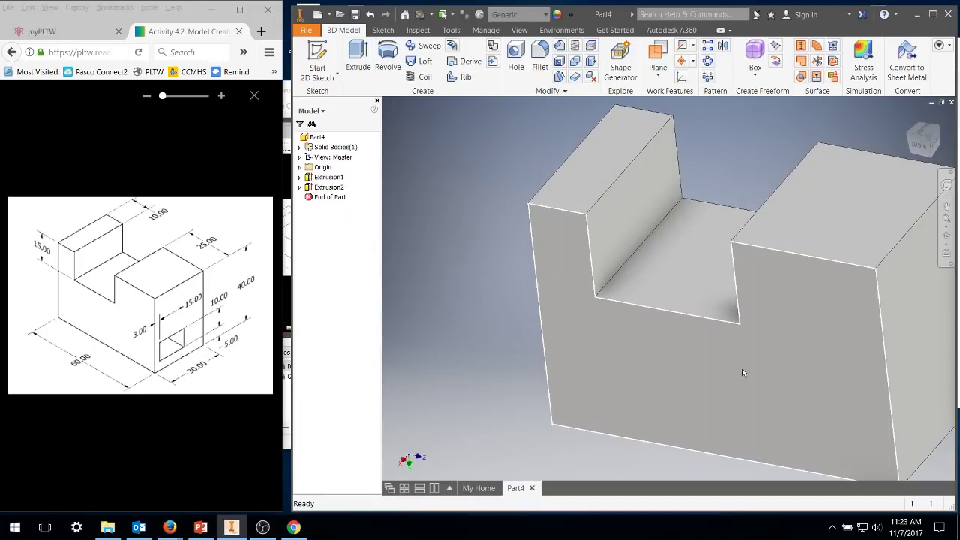
Start a new sketch on the notched block's right face.
middle_drag(742, 368, 585, 300)
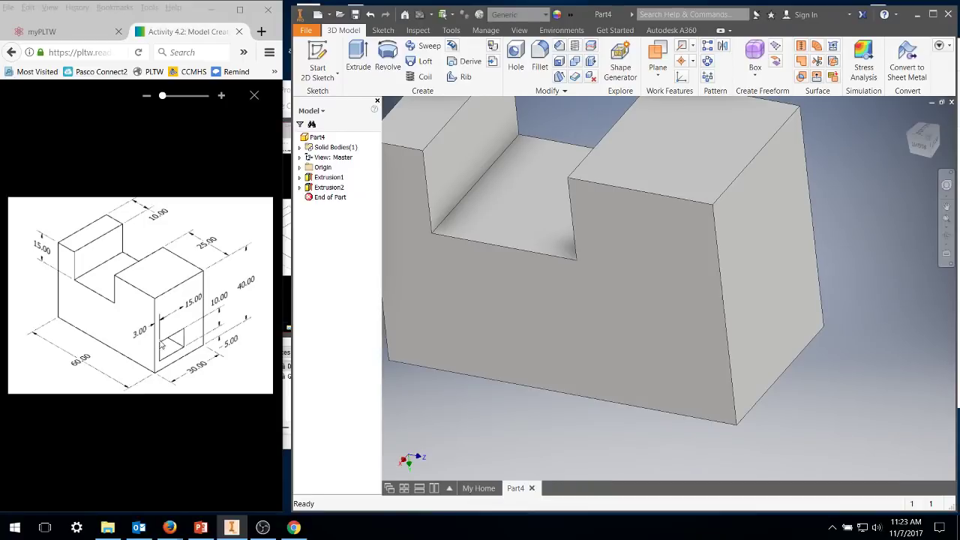
click(761, 241)
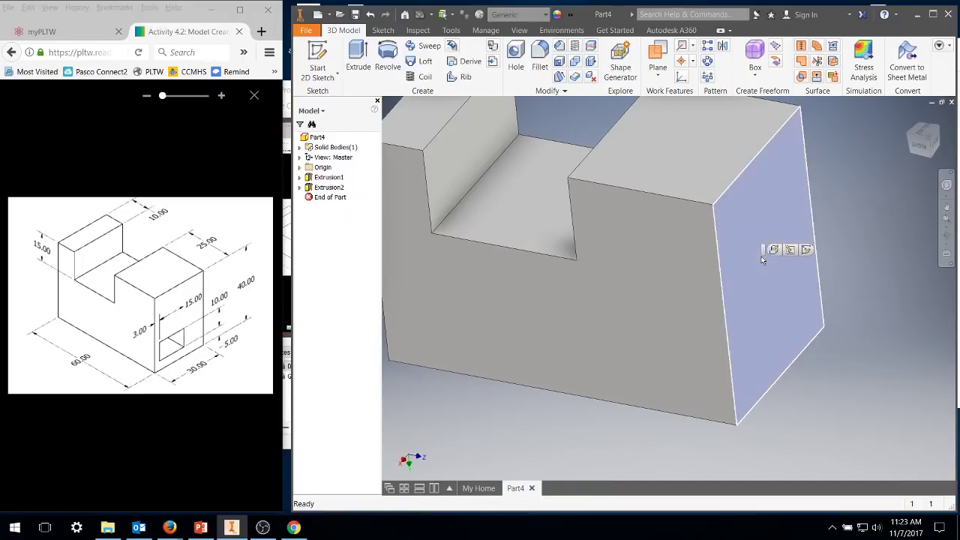
click(316, 59)
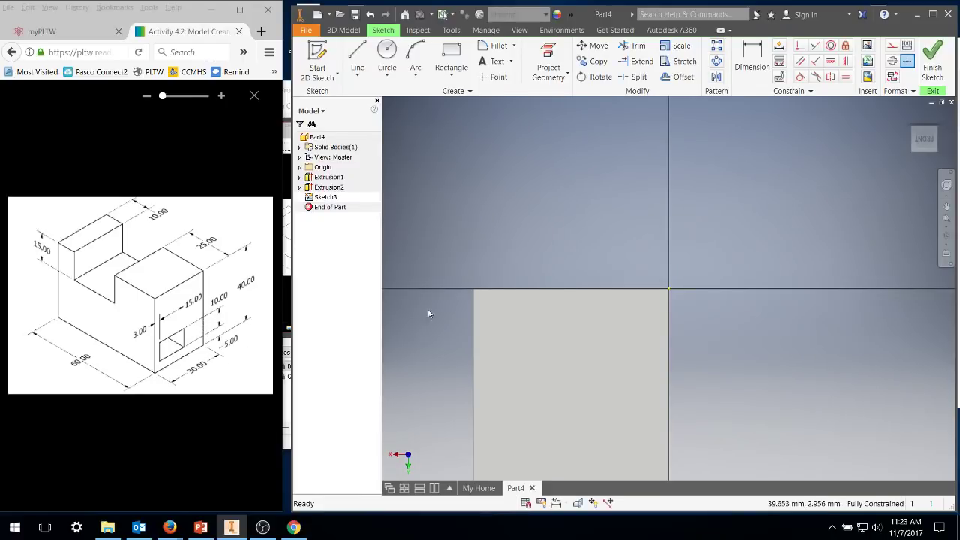
middle_drag(552, 355, 568, 281)
Draw a 15 × 10 mm rectangle near the face's bottom.
click(451, 56)
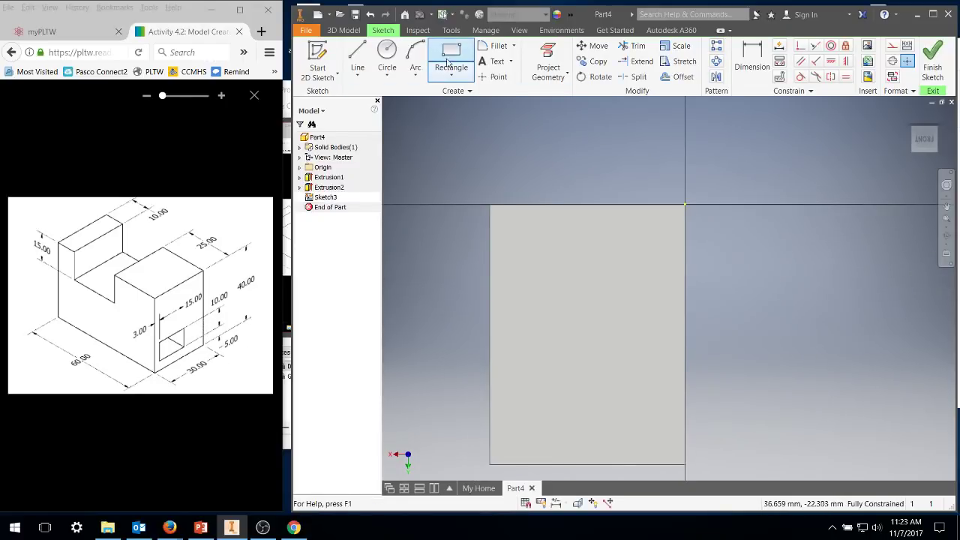
click(523, 385)
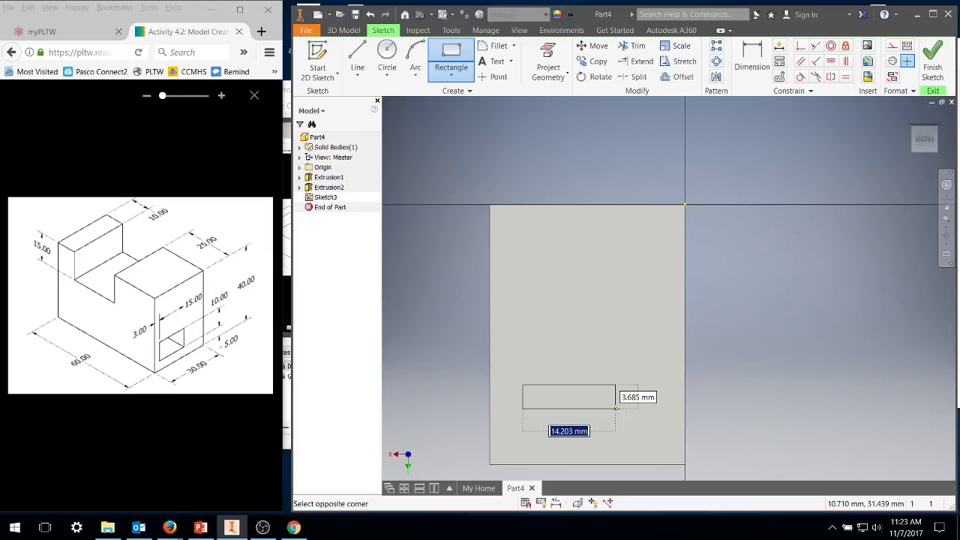
text(15)
key(Tab)
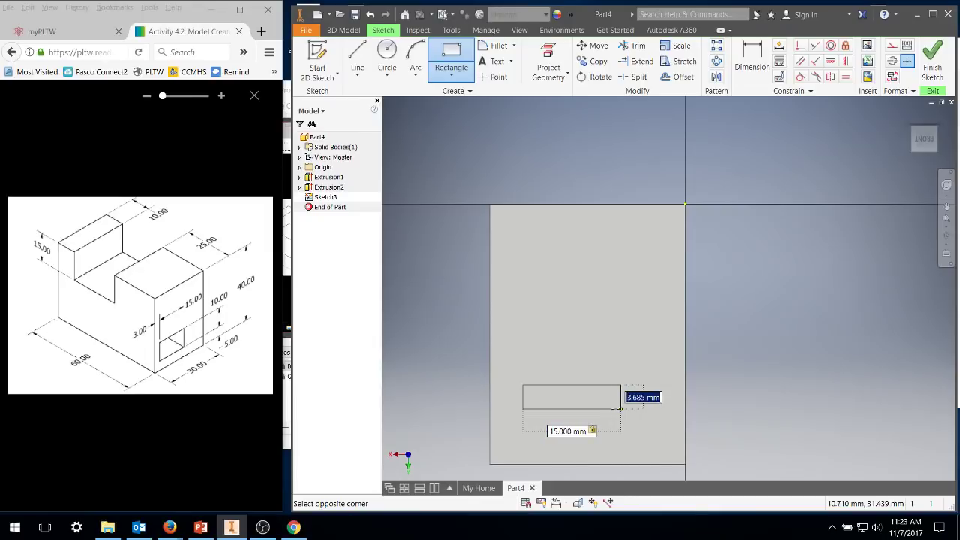
text(10)
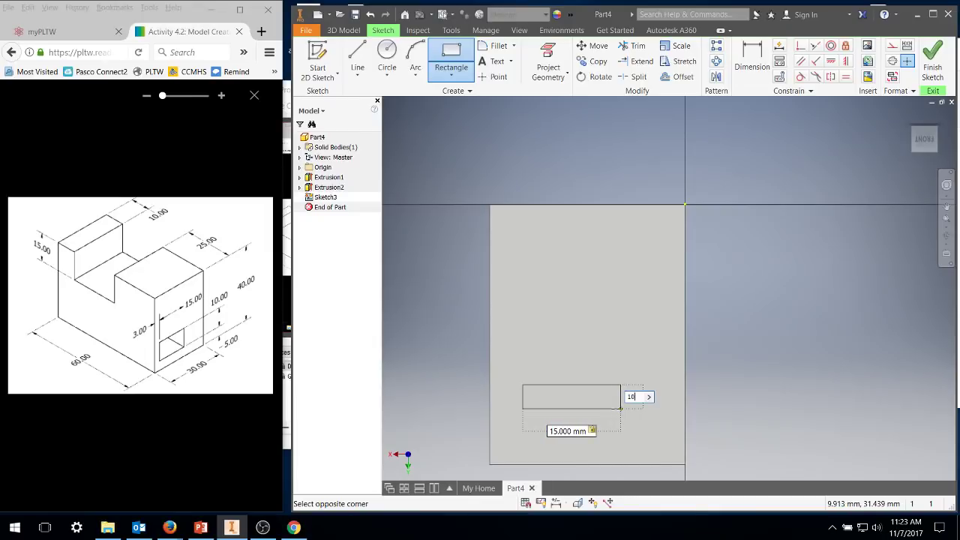
key(Return)
right_click(567, 262)
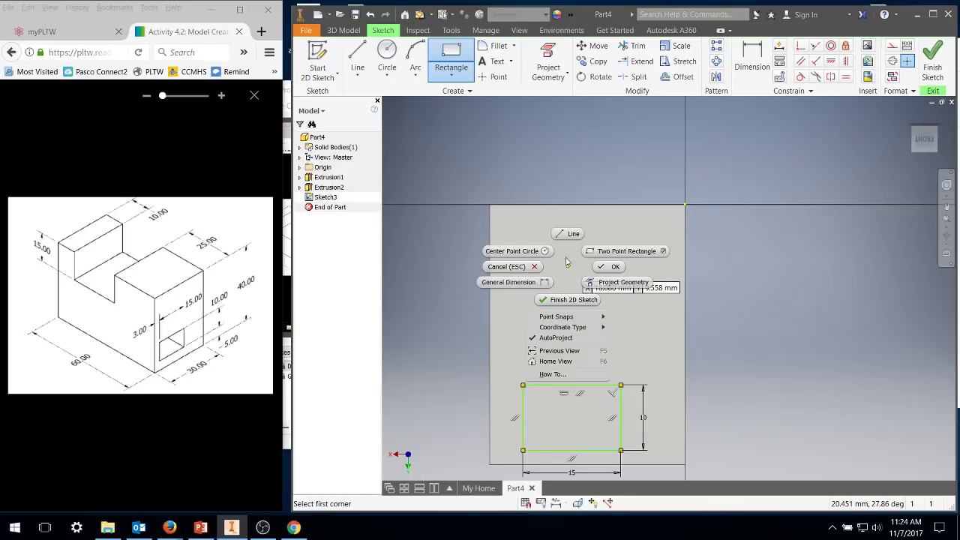
click(507, 269)
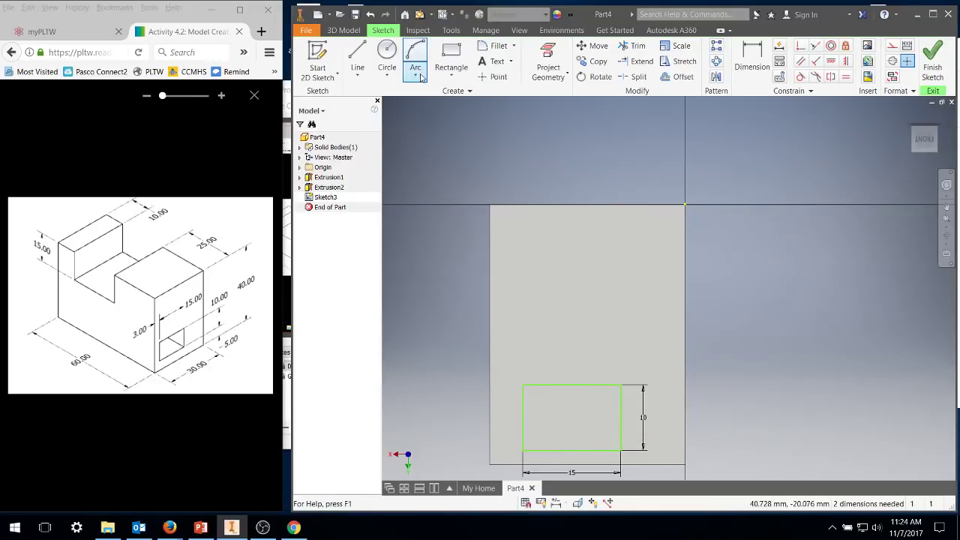
Dimension the rectangle 3 mm from the part's left edge.
click(754, 59)
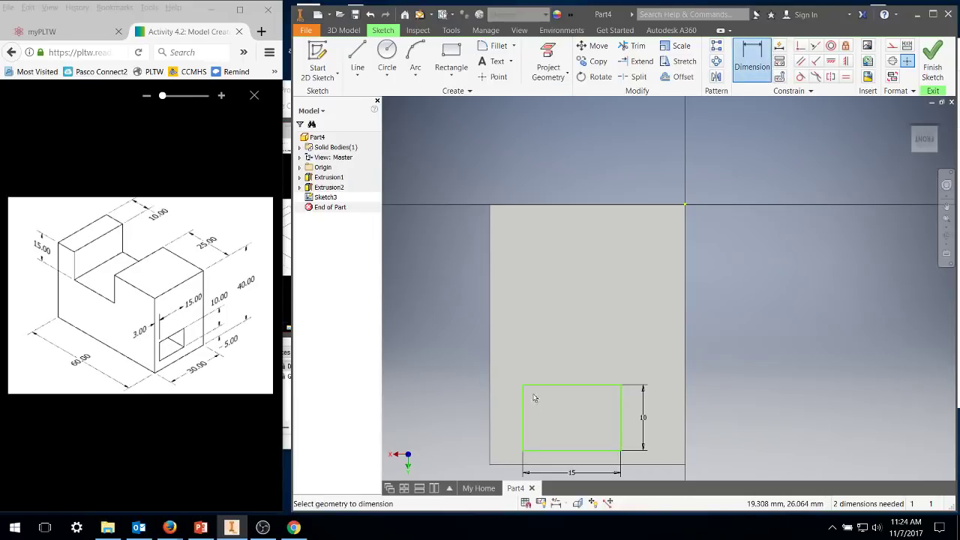
click(524, 415)
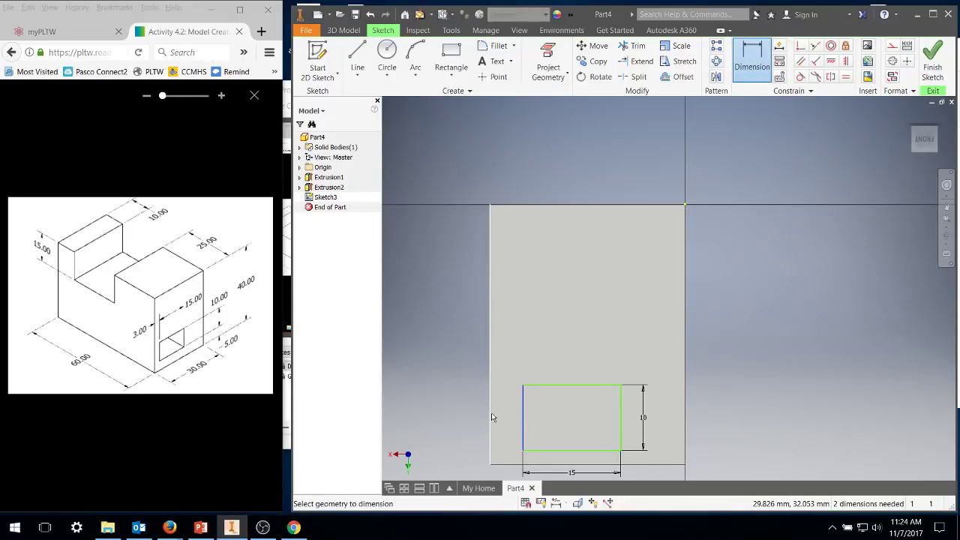
click(491, 414)
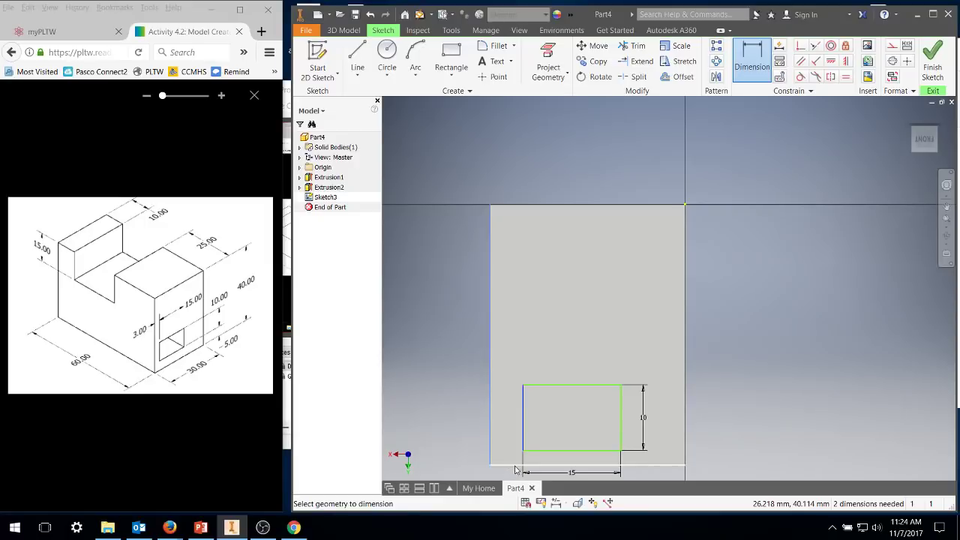
middle_drag(510, 470, 516, 413)
click(516, 414)
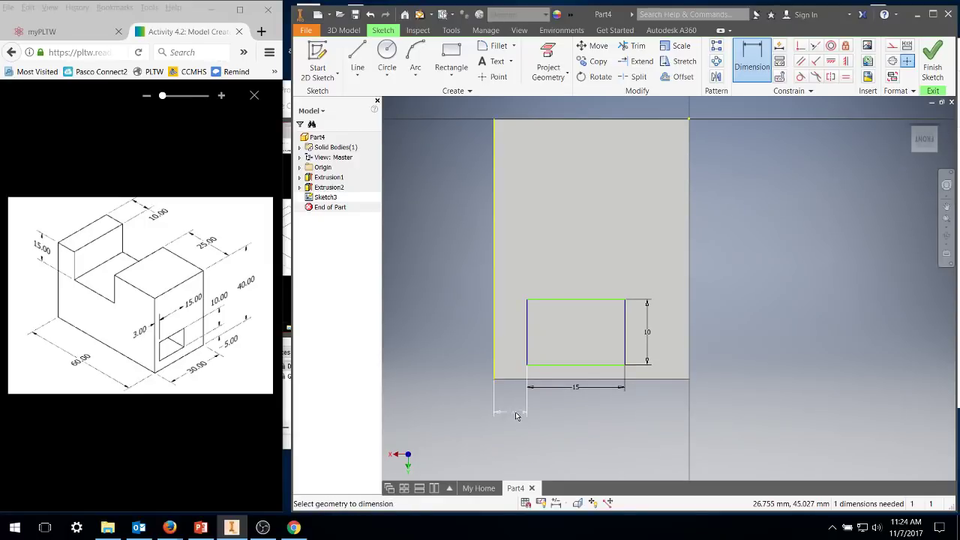
text(3)
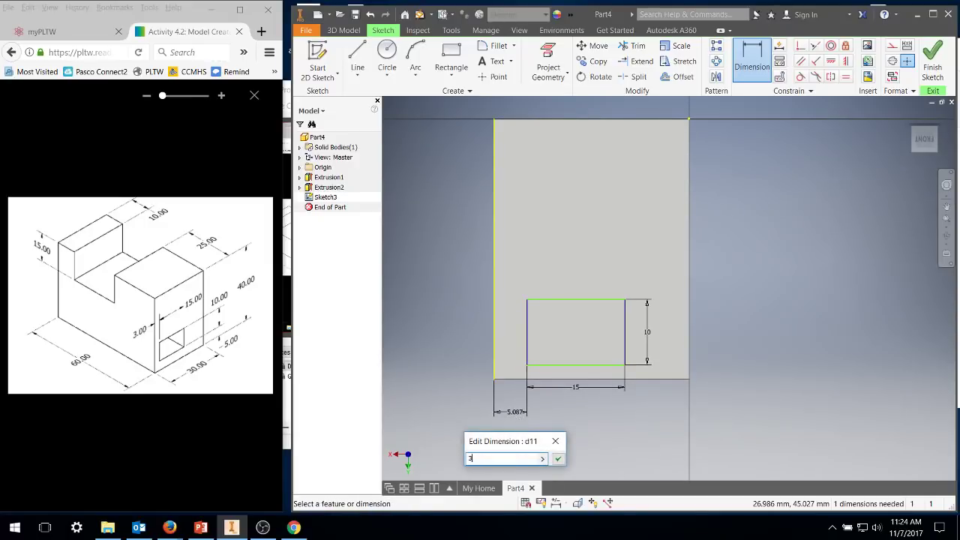
key(Return)
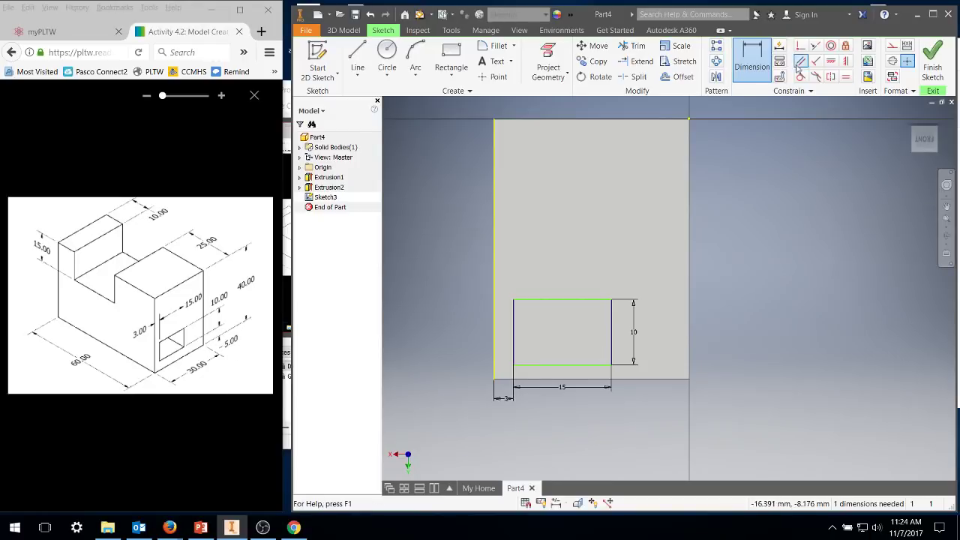
Dimension the rectangle 5 mm above the part's bottom edge.
click(561, 366)
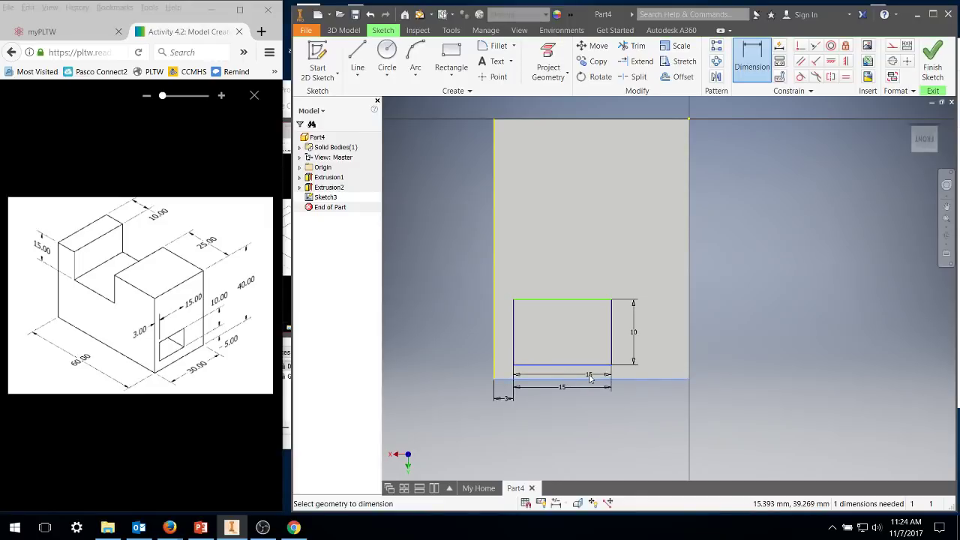
click(590, 379)
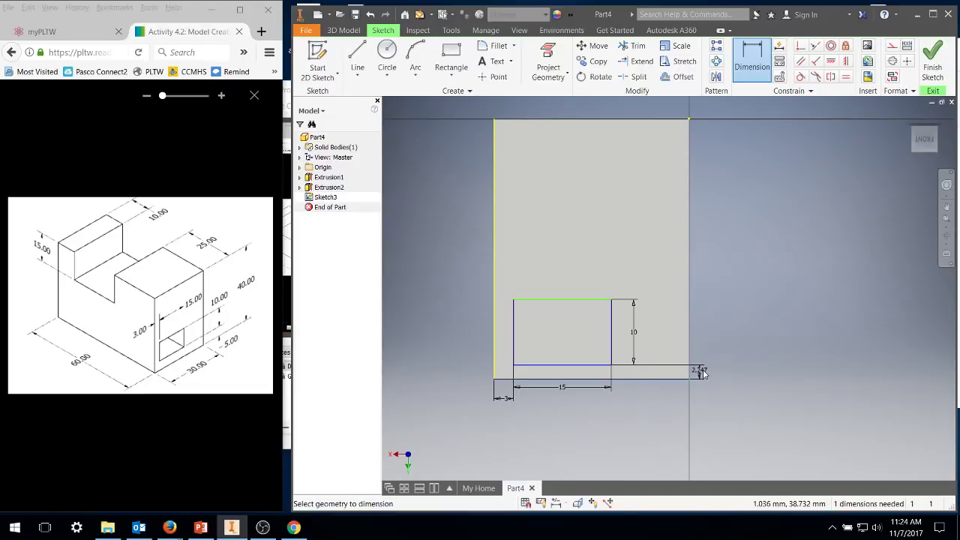
click(719, 373)
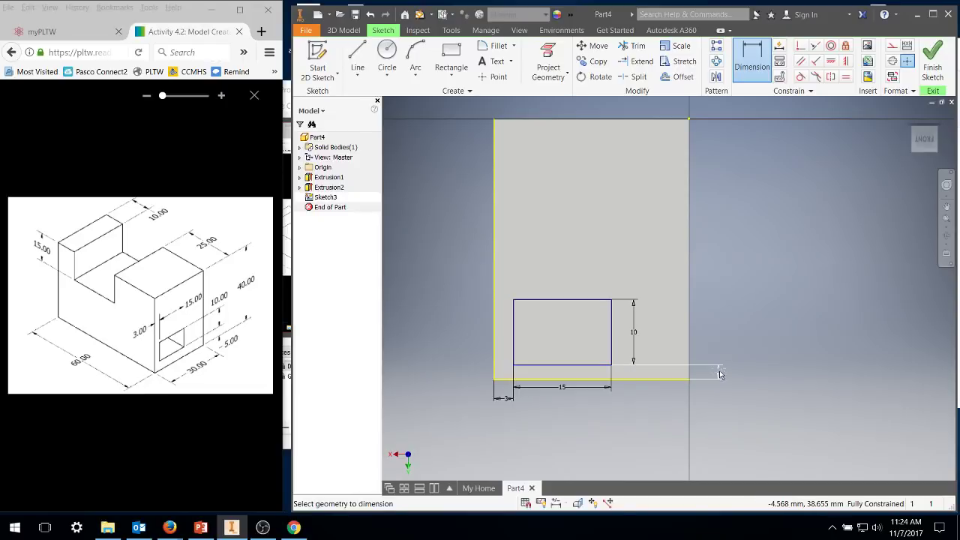
text(5)
key(Return)
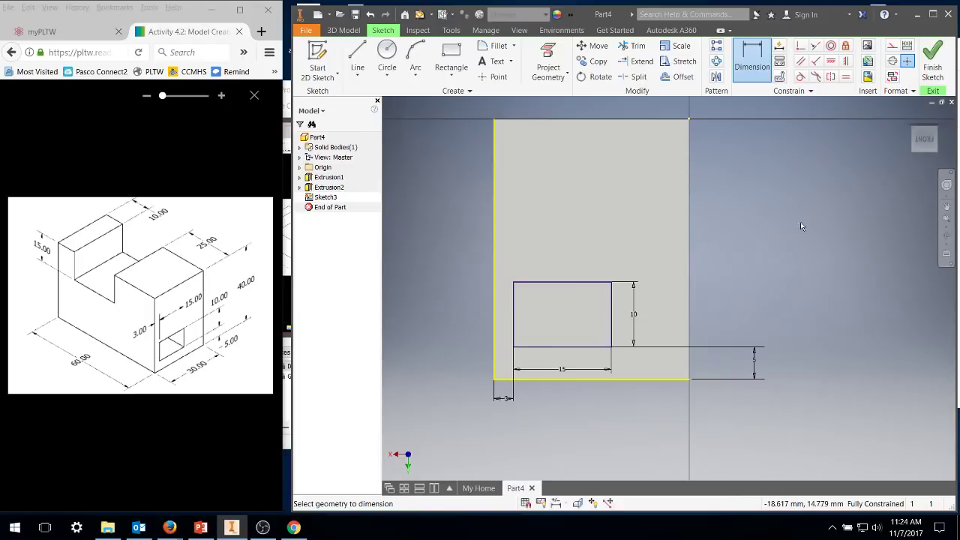
Finish Sketch3 and cut the 15 × 10 rectangle Through All as Extrusion3.
key(F6)
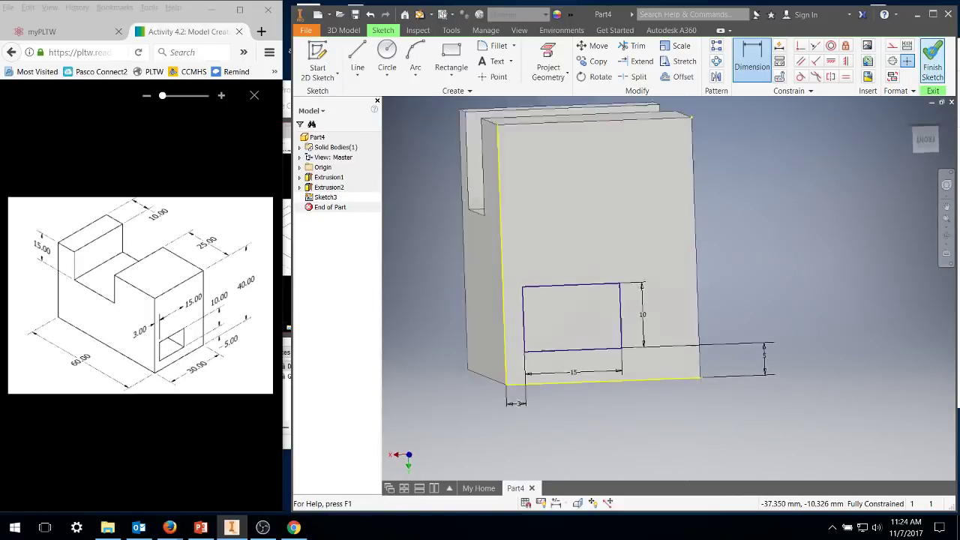
click(932, 60)
click(359, 56)
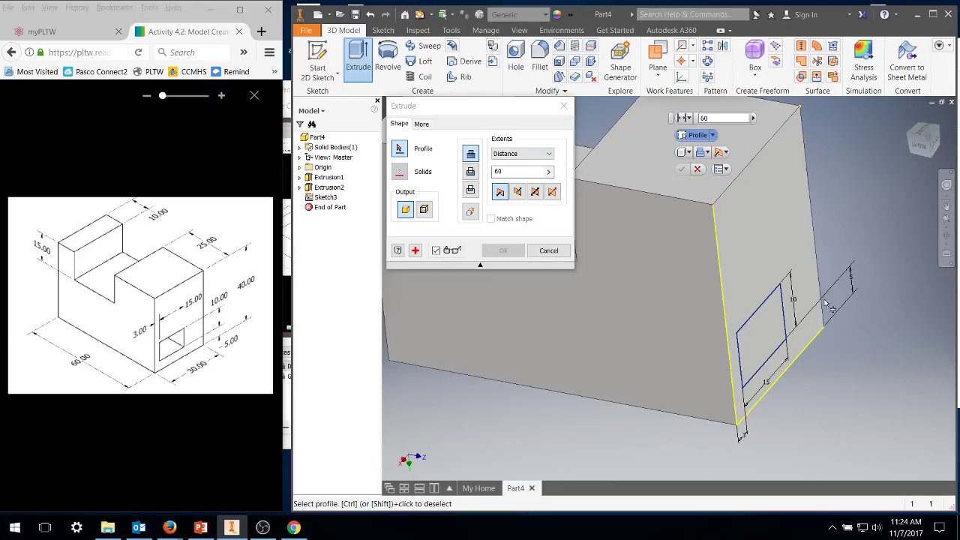
click(769, 335)
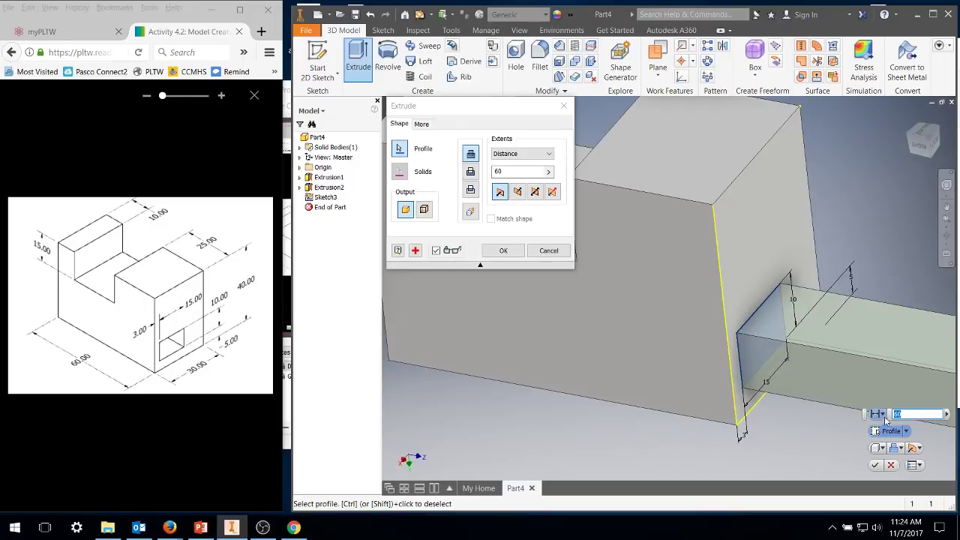
click(885, 417)
click(851, 483)
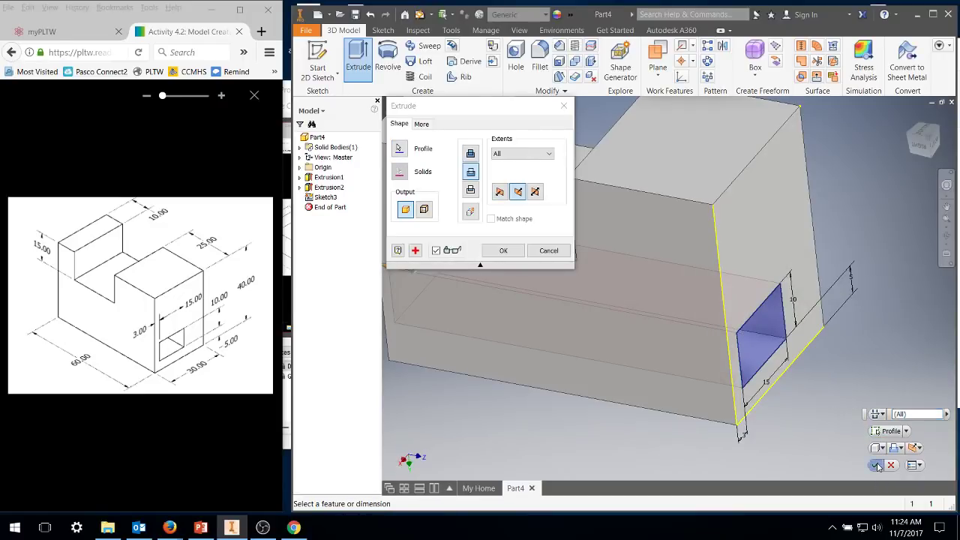
click(875, 465)
middle_drag(828, 407, 808, 399)
middle_drag(822, 318, 804, 325)
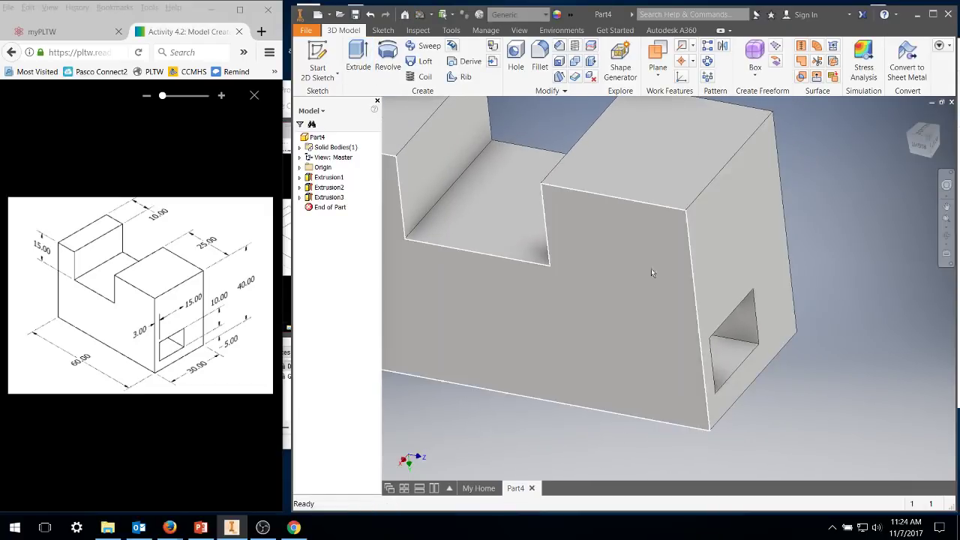
click(909, 117)
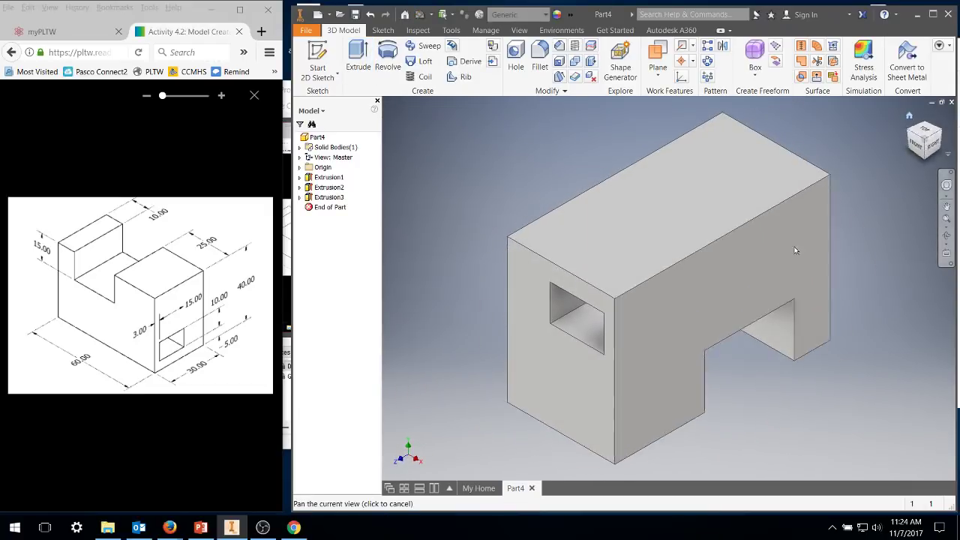
click(917, 148)
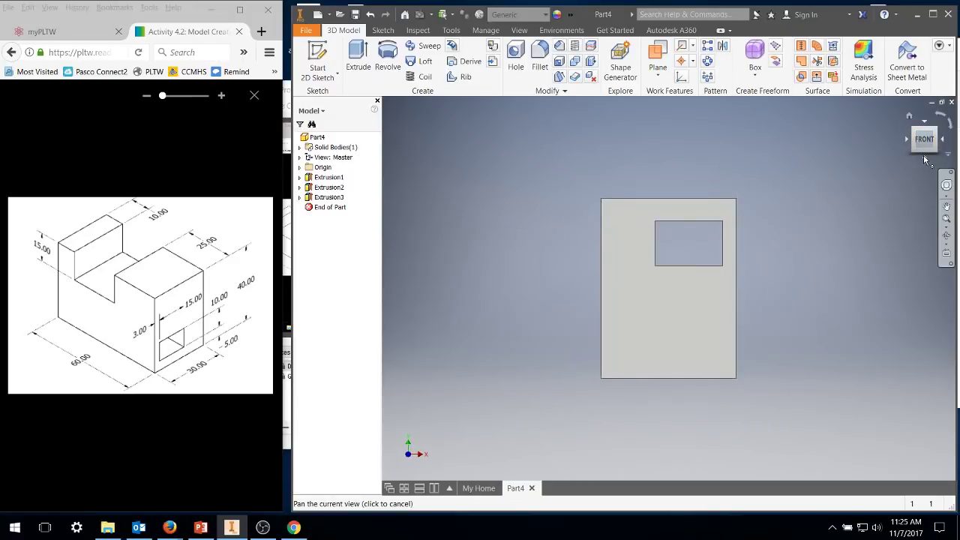
click(926, 160)
click(925, 161)
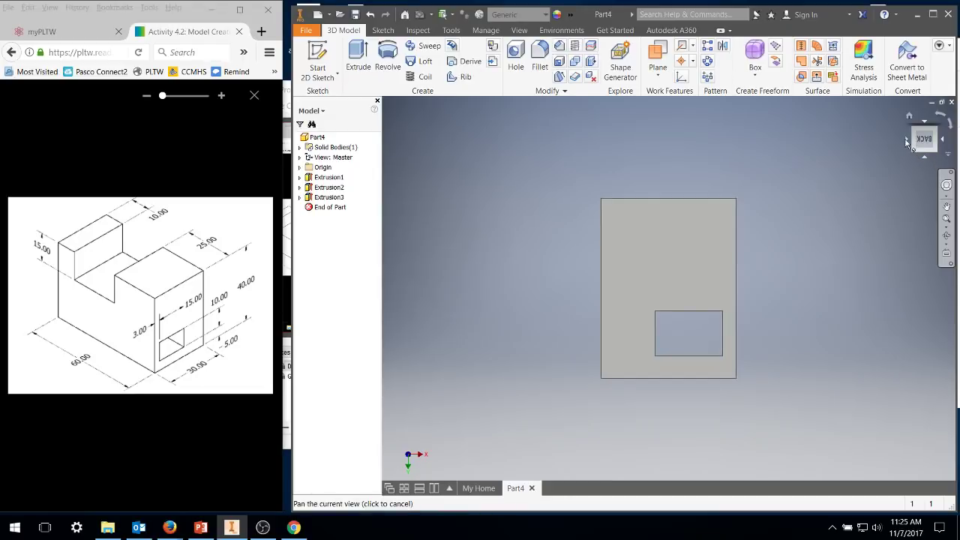
click(906, 141)
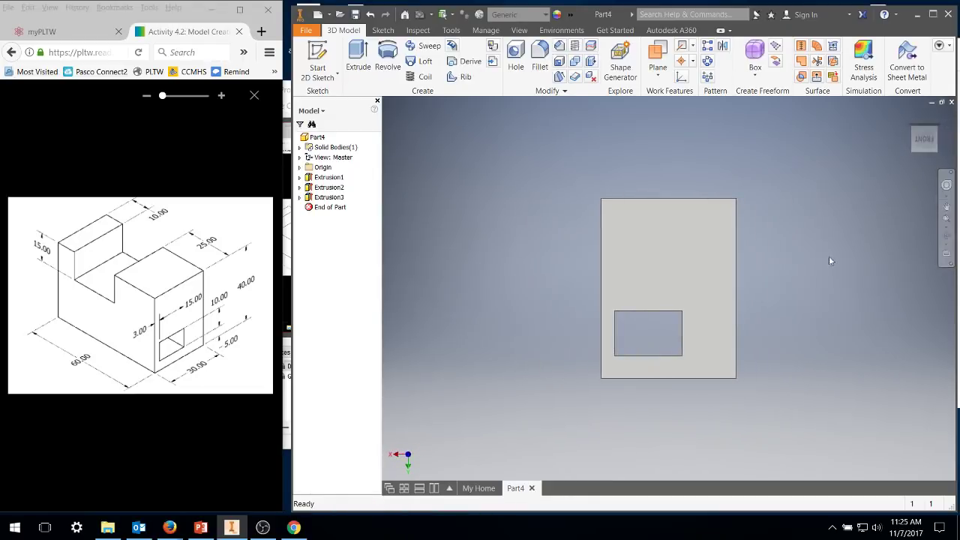
click(946, 236)
drag(690, 269, 698, 300)
End the orbit and save the finished block as the part file 4.2-2.ipt.
right_click(701, 279)
click(739, 280)
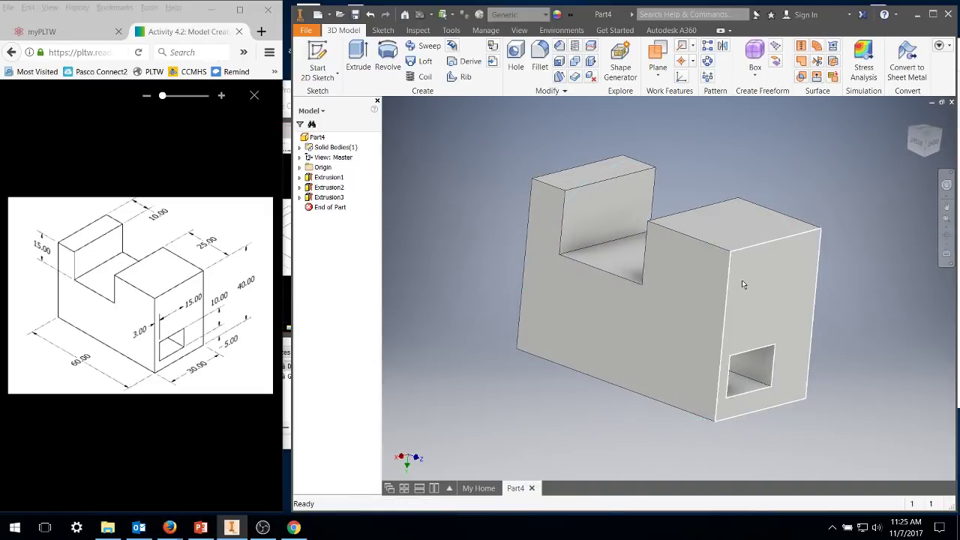
click(315, 32)
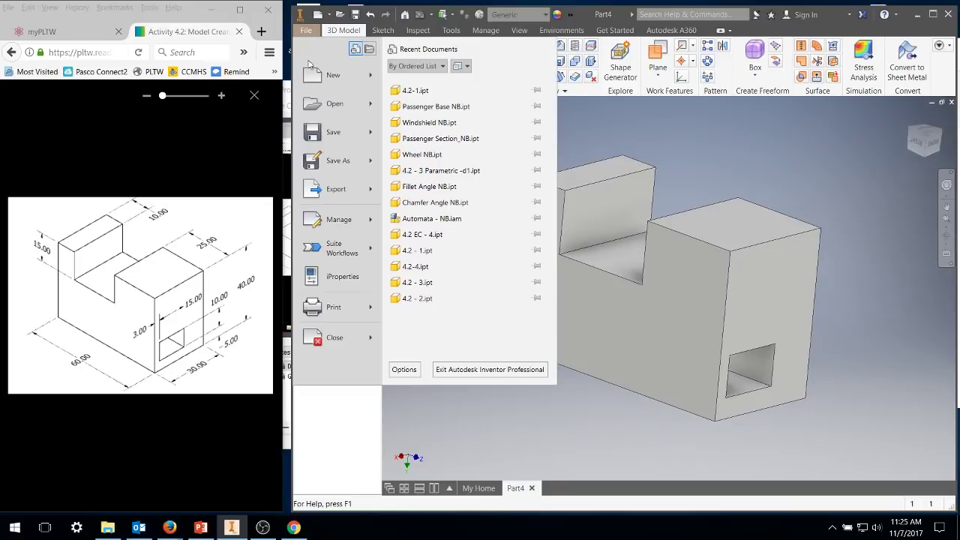
click(315, 133)
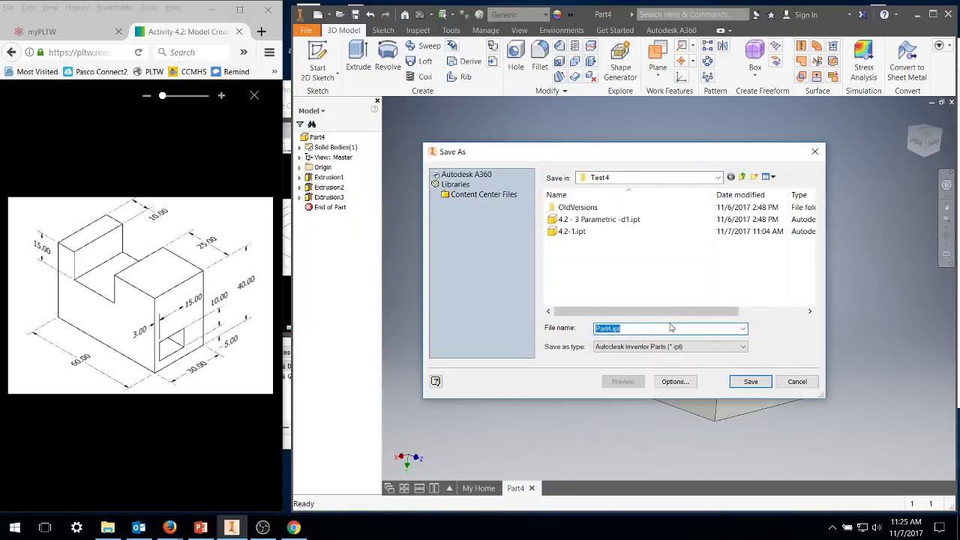
text(4.2-2)
click(739, 382)
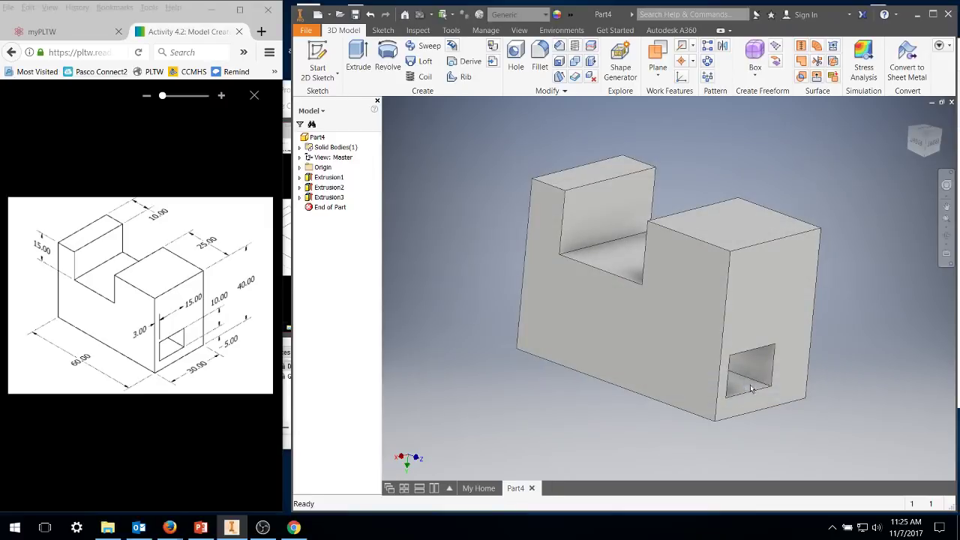